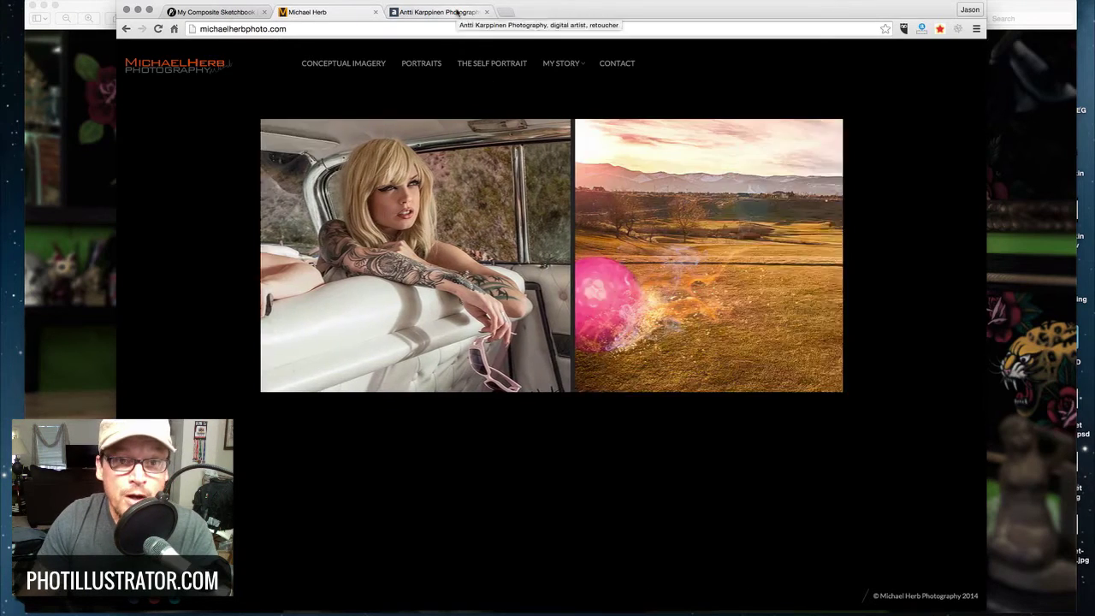
# - Browse through the full-screen homepage slideshow on the photographer's site anttikarppinen.com
pyautogui.click(458, 12)
pyautogui.moveTo(540, 11); pyautogui.dragTo(535, 9)
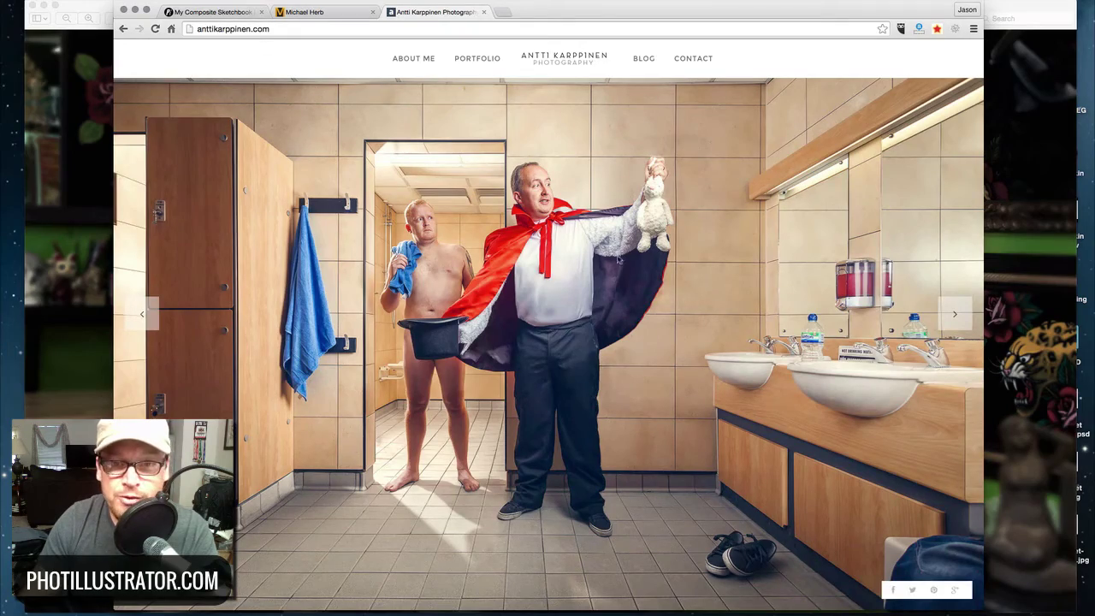
pyautogui.click(947, 318)
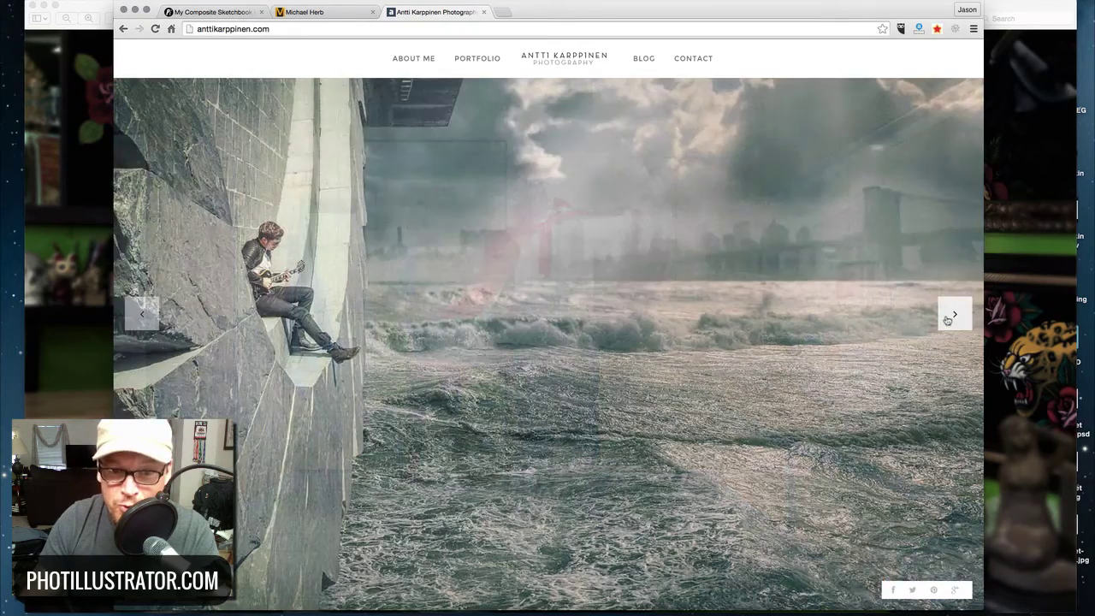
pyautogui.click(951, 318)
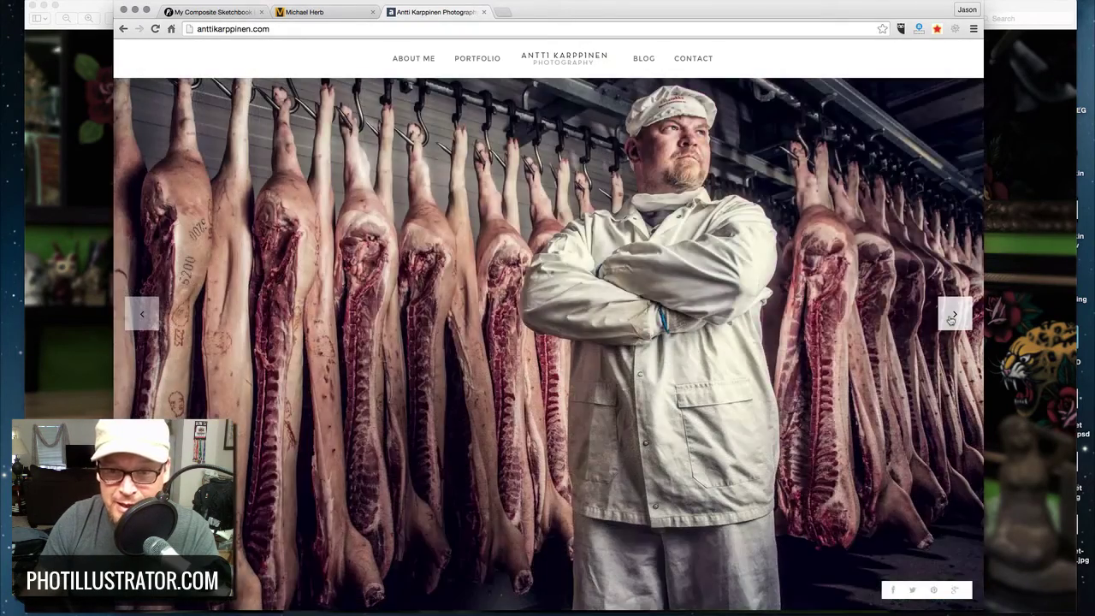
pyautogui.click(951, 317)
pyautogui.click(951, 318)
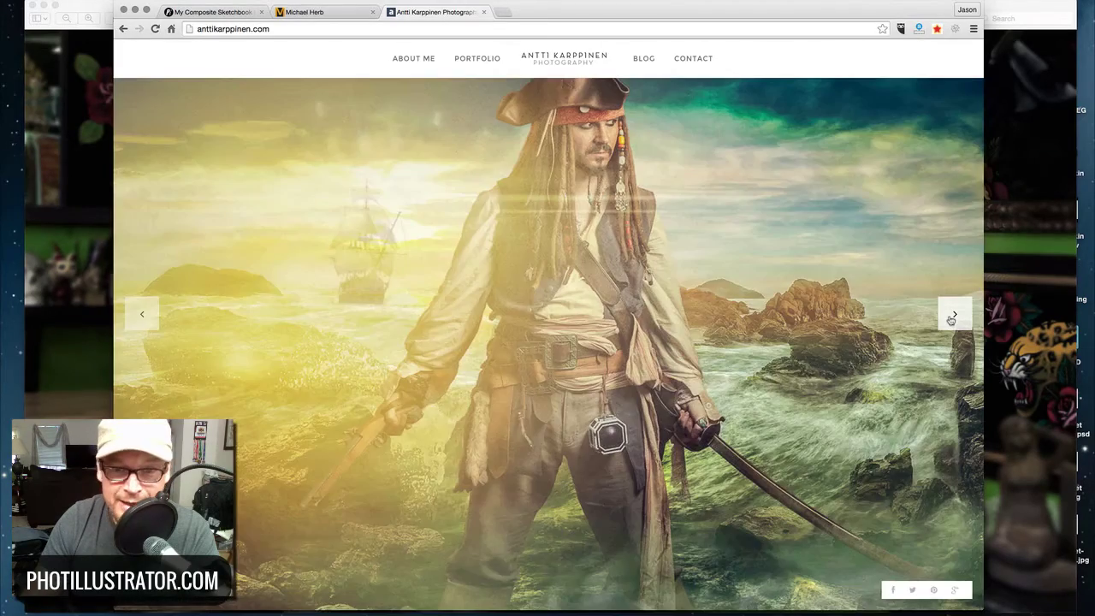
pyautogui.click(951, 318)
pyautogui.click(951, 319)
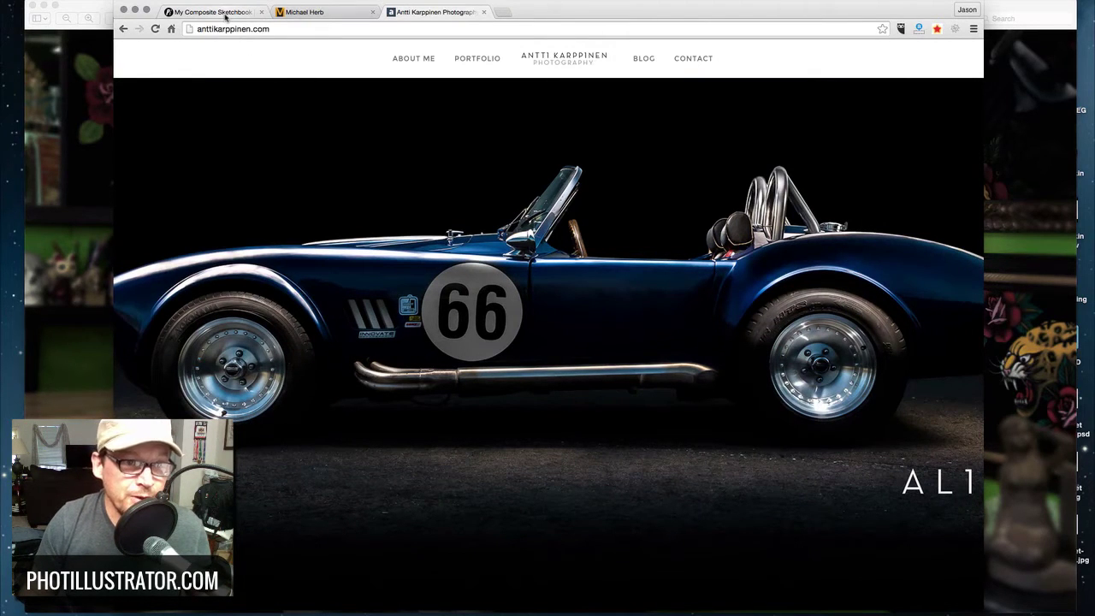
# - Close the browser and the Riley.jpg preview, and switch to Riley.psd in Photoshop
pyautogui.click(124, 10)
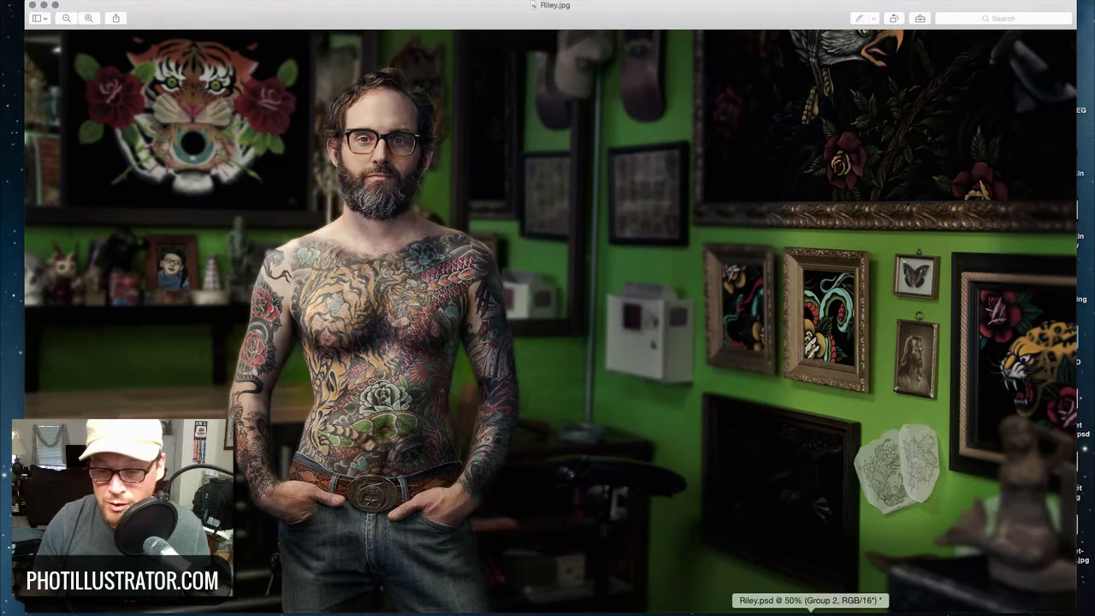
pyautogui.click(33, 6)
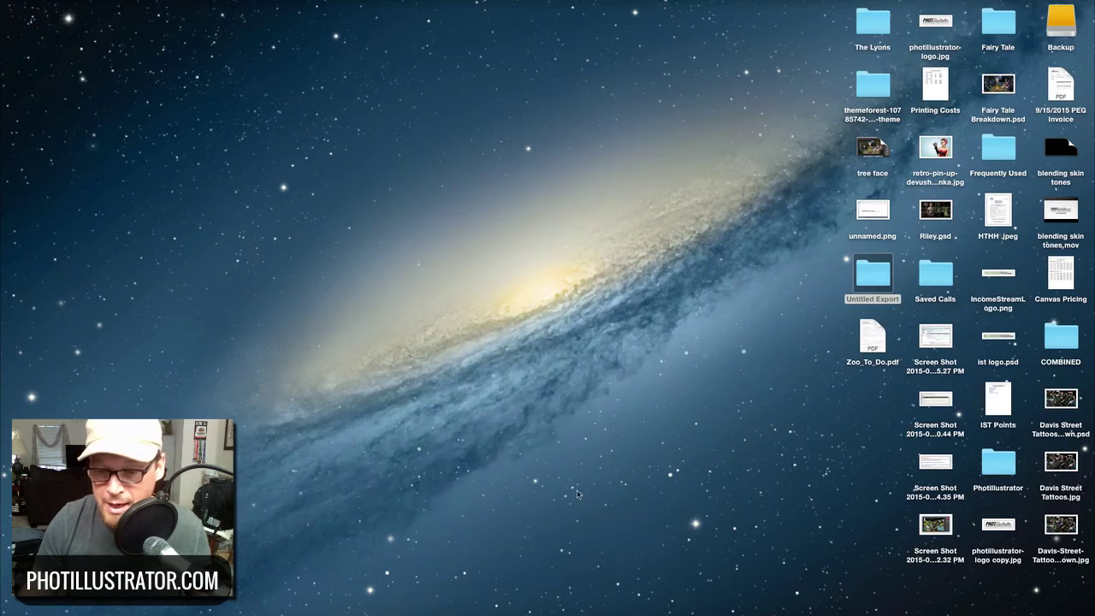
pyautogui.click(775, 609)
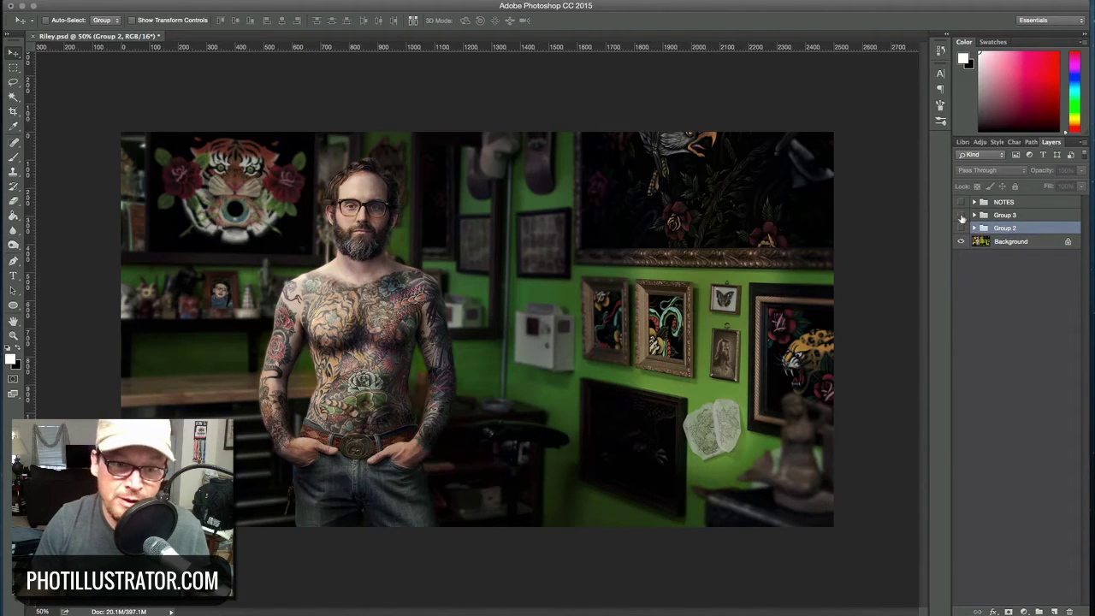
# - Toggle Group 3 to compare the image before and after retouching, leaving the group hidden
pyautogui.click(961, 217)
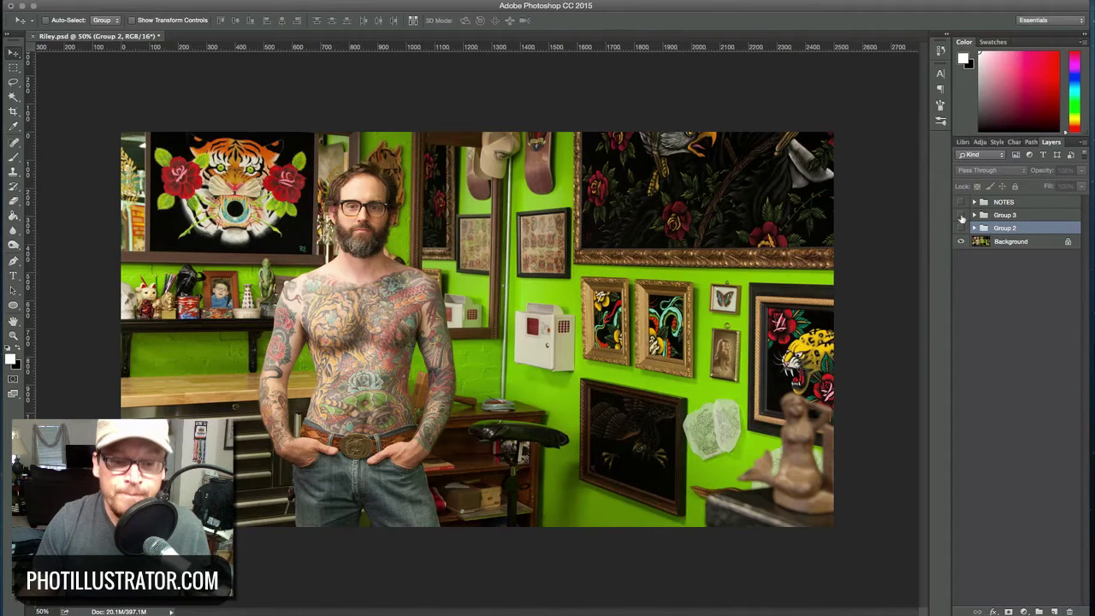
pyautogui.click(961, 216)
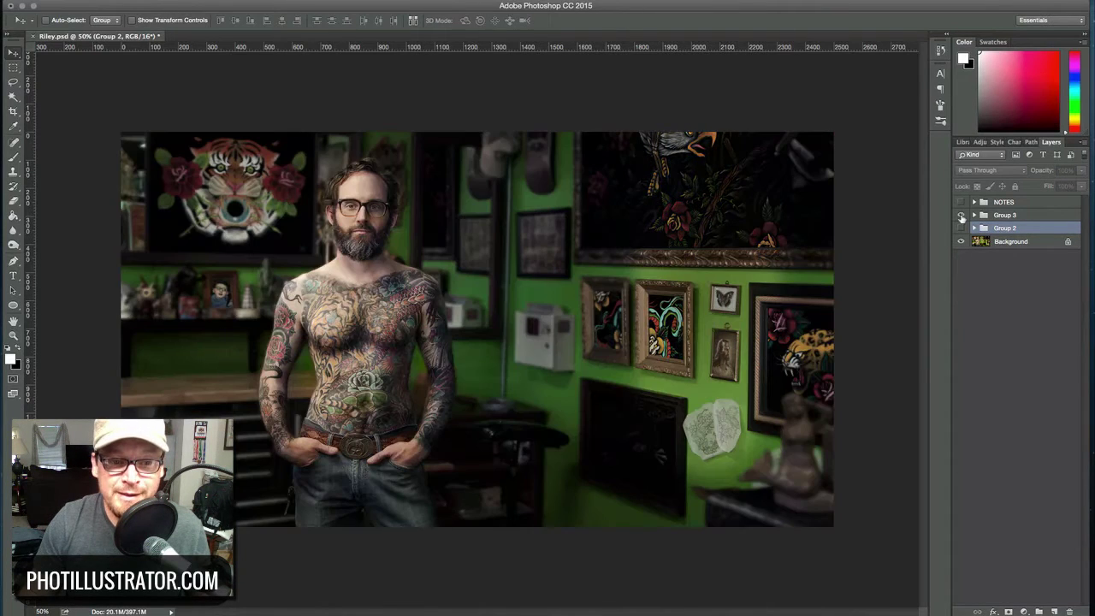
pyautogui.click(961, 217)
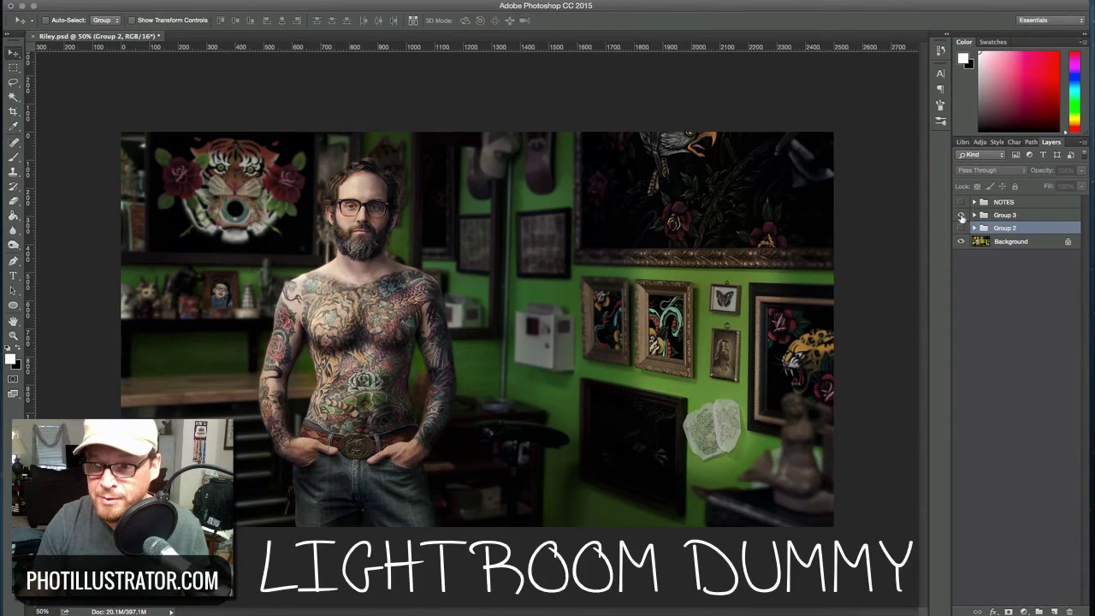
# - Show and expand Group 2, and hide every visible layer and group inside it
pyautogui.click(961, 228)
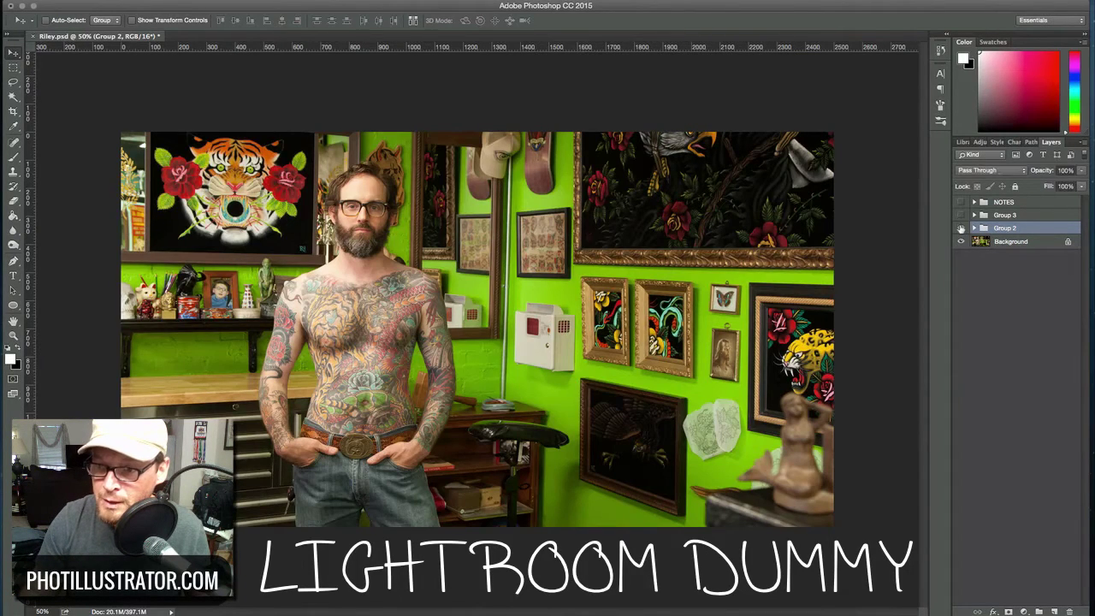
pyautogui.click(974, 227)
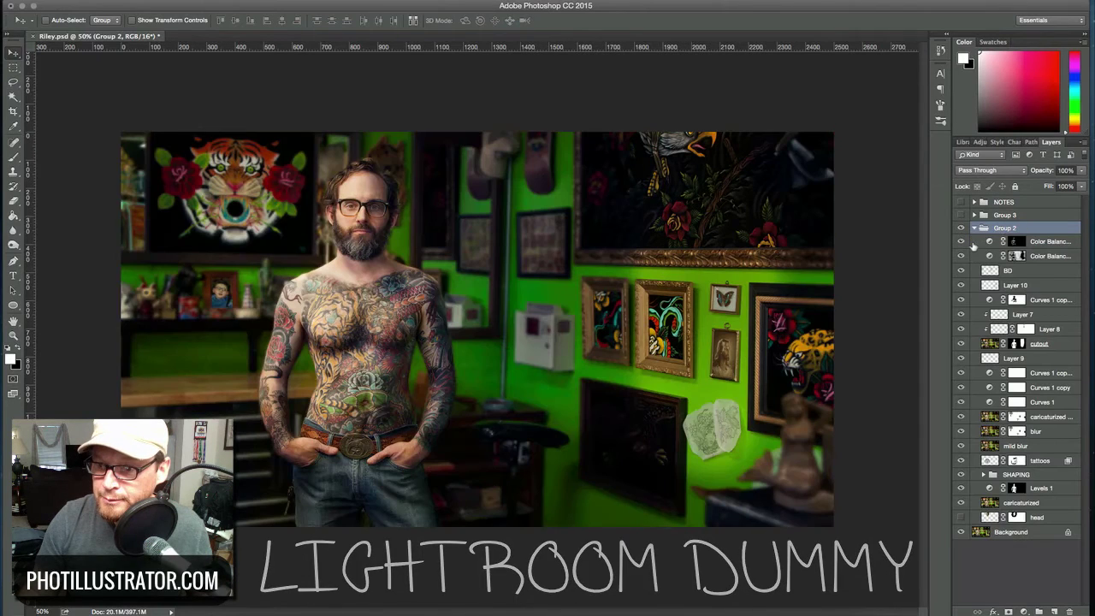
pyautogui.moveTo(960, 447); pyautogui.dragTo(984, 248)
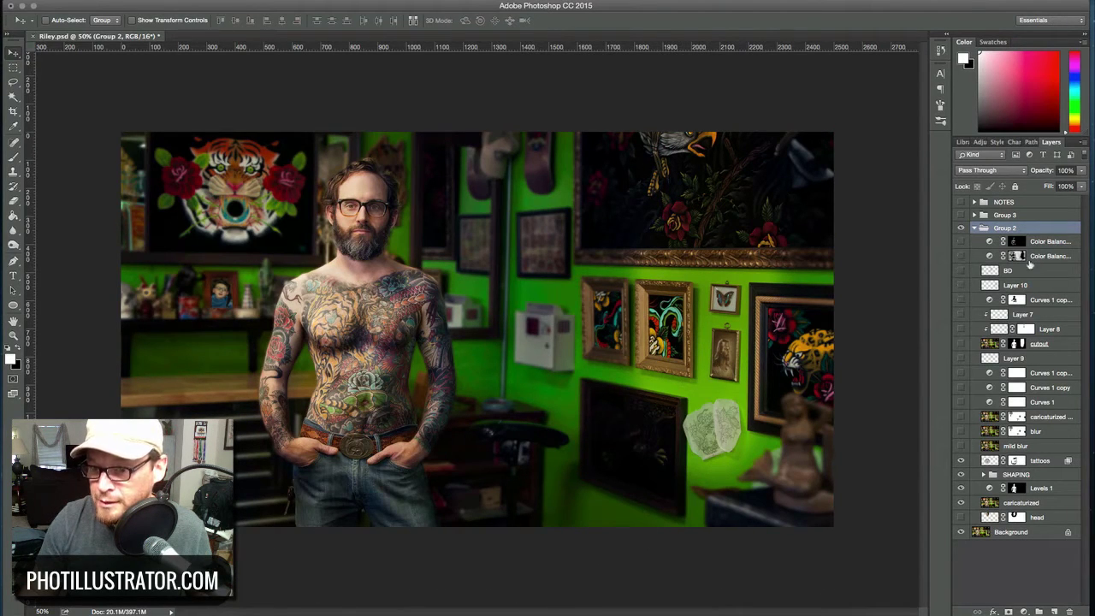
pyautogui.click(961, 461)
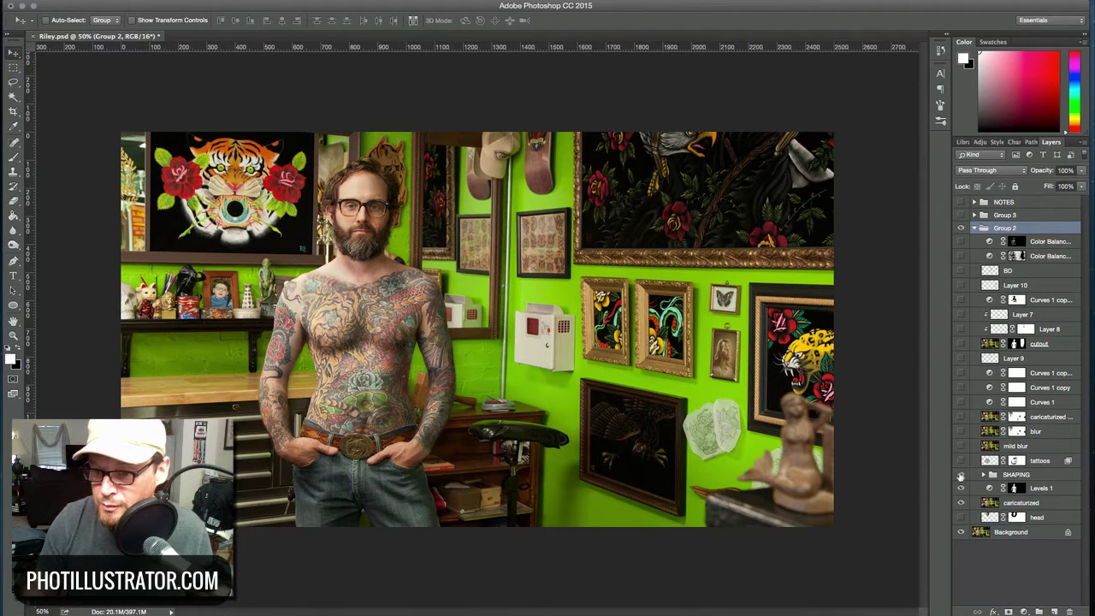
pyautogui.click(960, 475)
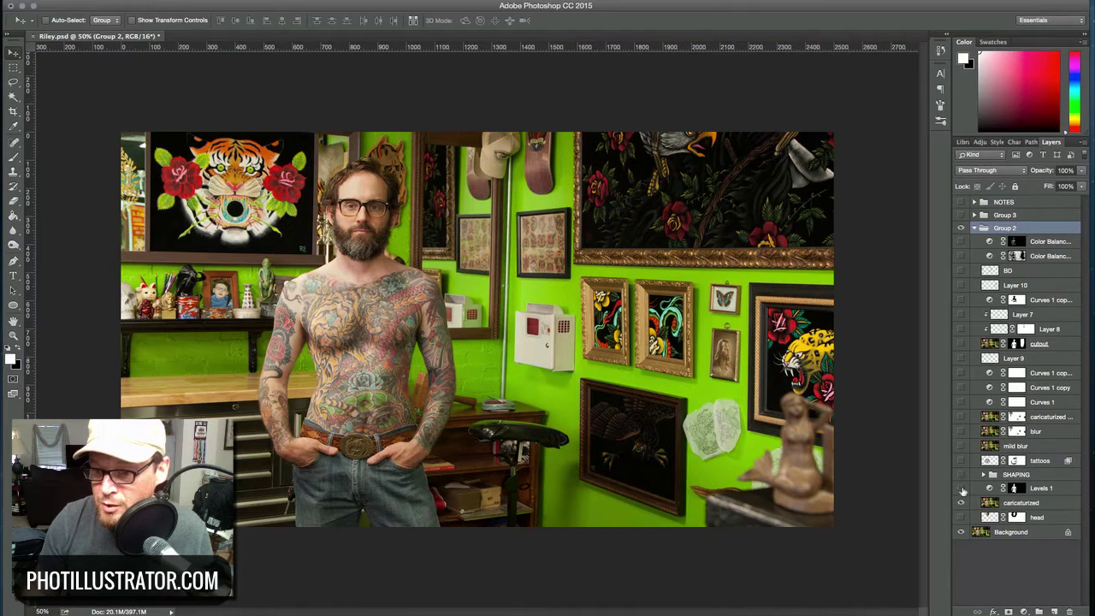
pyautogui.click(961, 488)
pyautogui.click(960, 503)
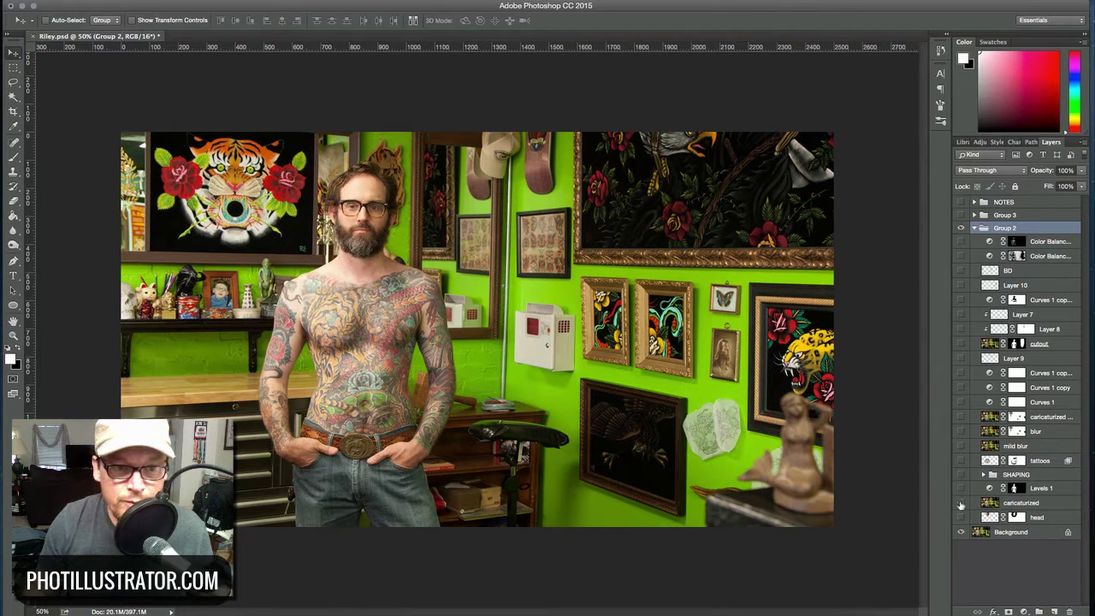
# - Make the caricaturized layer, Levels 1 and the SHAPING group visible in turn, toggling each to compare its effect
pyautogui.click(960, 503)
pyautogui.click(961, 503)
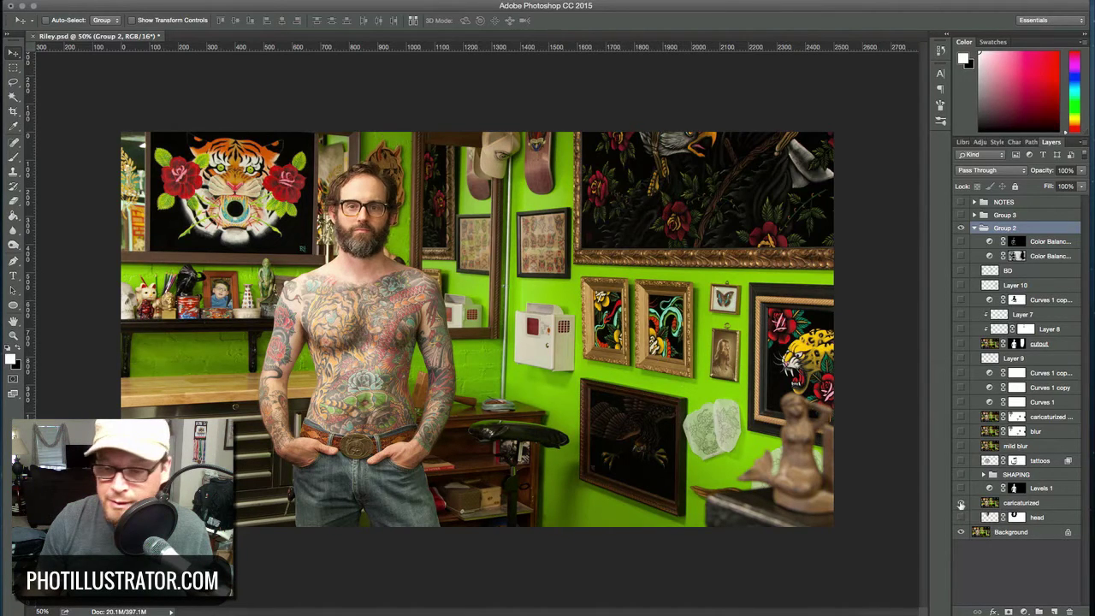
pyautogui.click(960, 501)
pyautogui.click(960, 488)
pyautogui.click(961, 489)
pyautogui.click(960, 489)
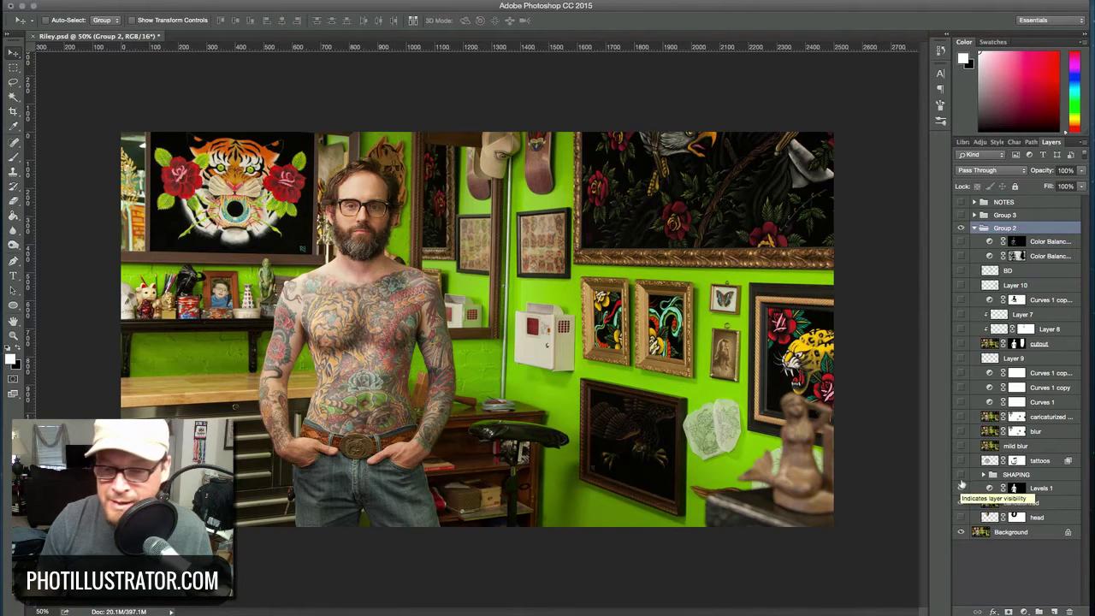
pyautogui.click(960, 475)
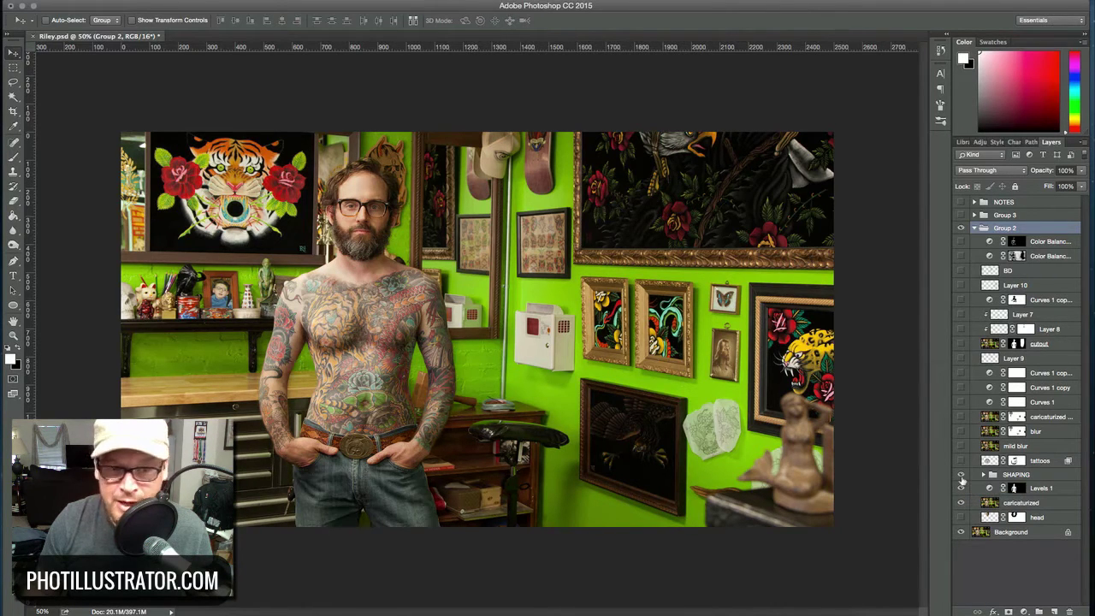
pyautogui.click(961, 476)
pyautogui.click(961, 476)
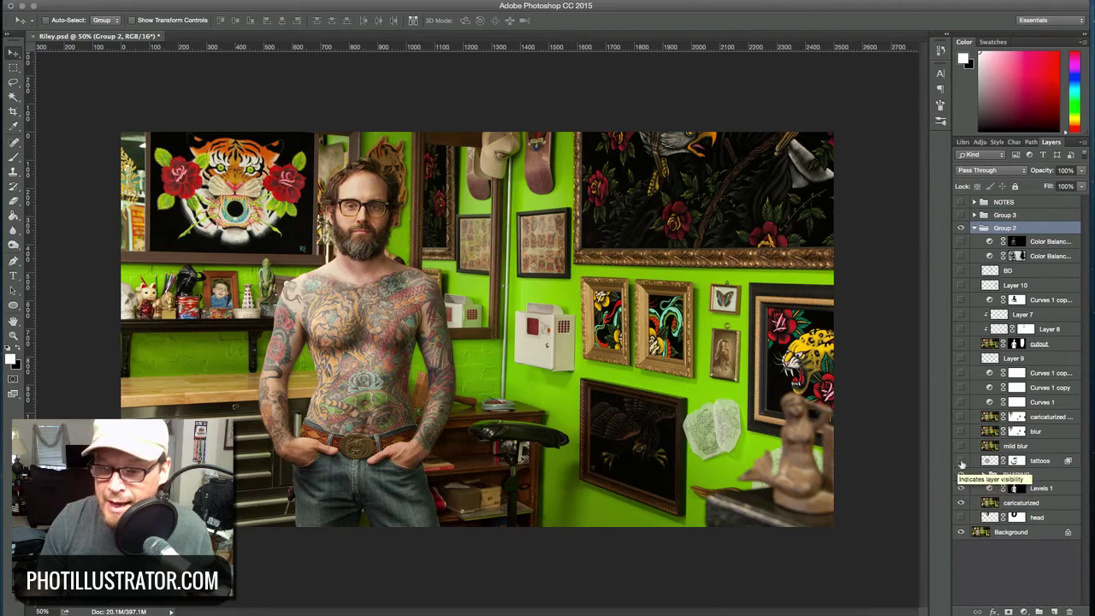
# - Toggle the tattoos layer on and off to compare its effect, leaving it hidden
pyautogui.click(961, 461)
pyautogui.click(961, 461)
pyautogui.click(961, 461)
pyautogui.click(961, 461)
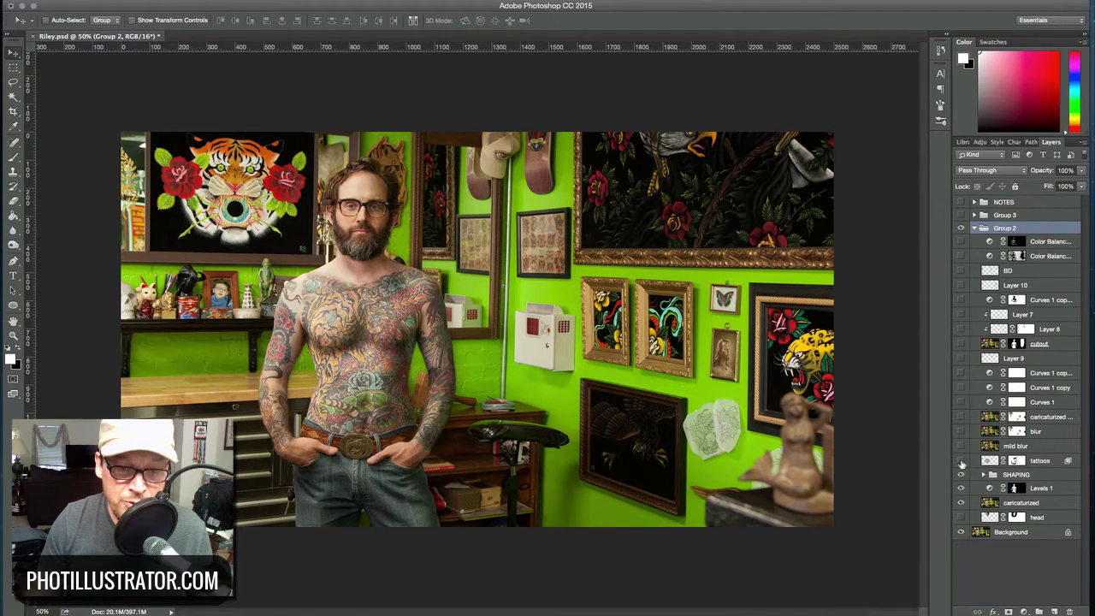
pyautogui.click(960, 461)
pyautogui.click(960, 461)
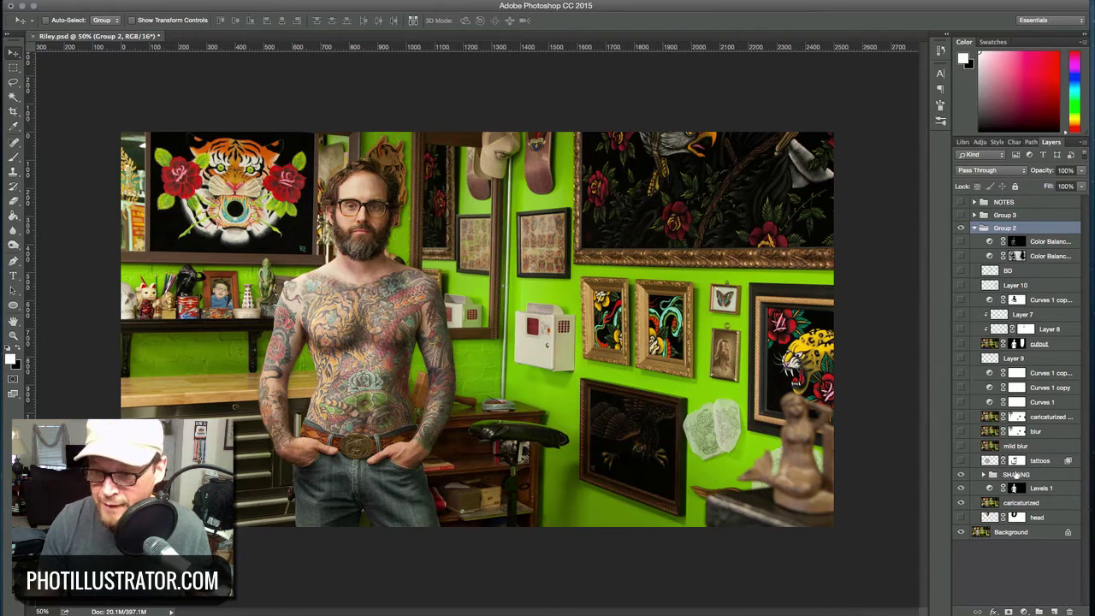
# - Add a new layer directly above the SHAPING group and set its blend mode to Overlay
pyautogui.click(1016, 476)
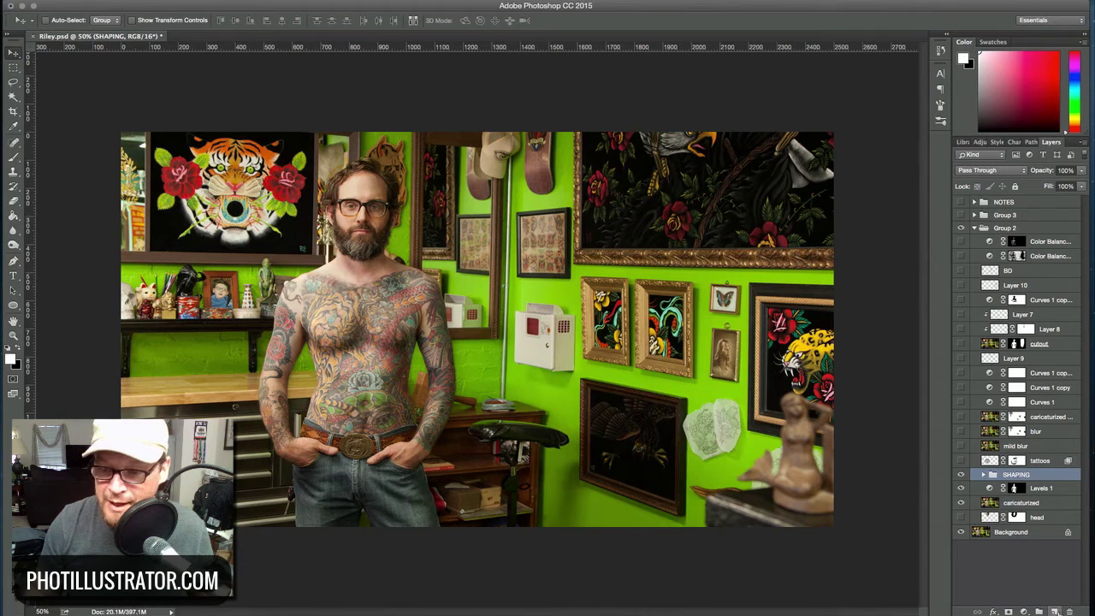
pyautogui.click(1054, 611)
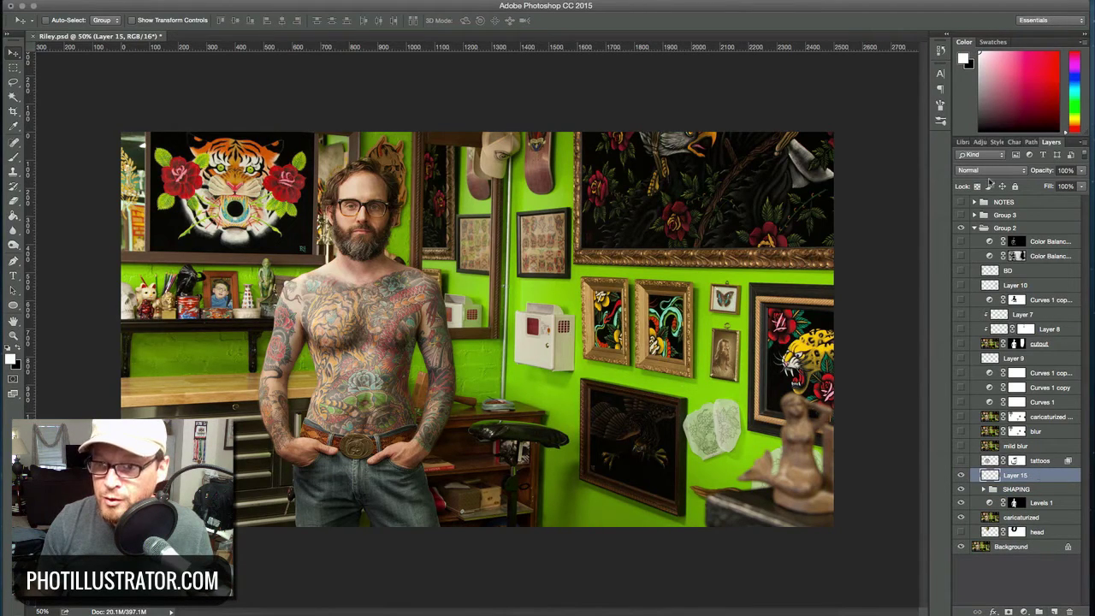
pyautogui.click(992, 171)
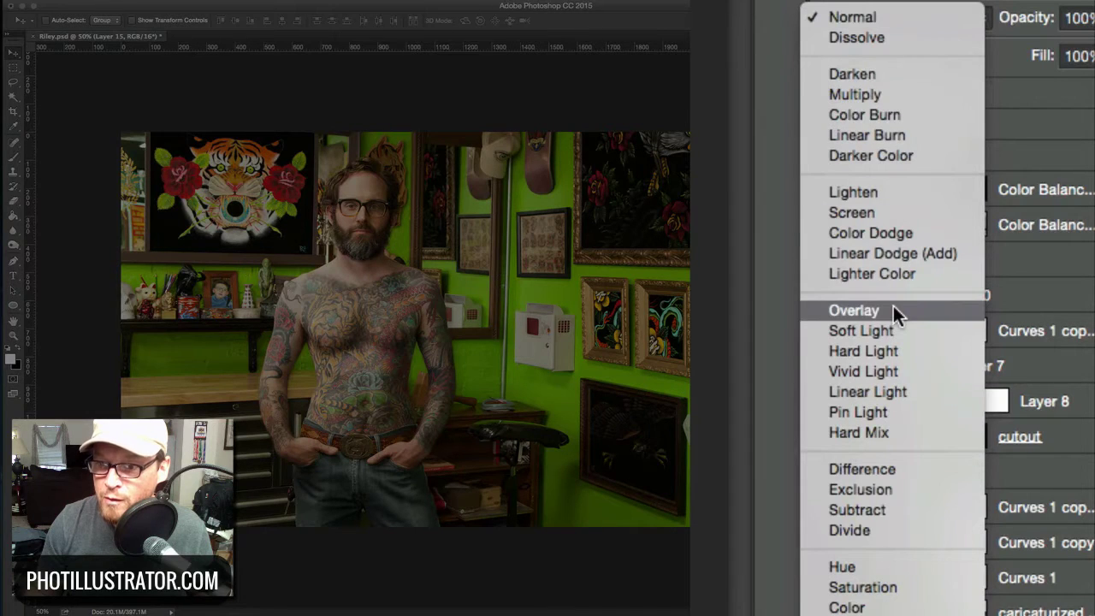
pyautogui.click(893, 310)
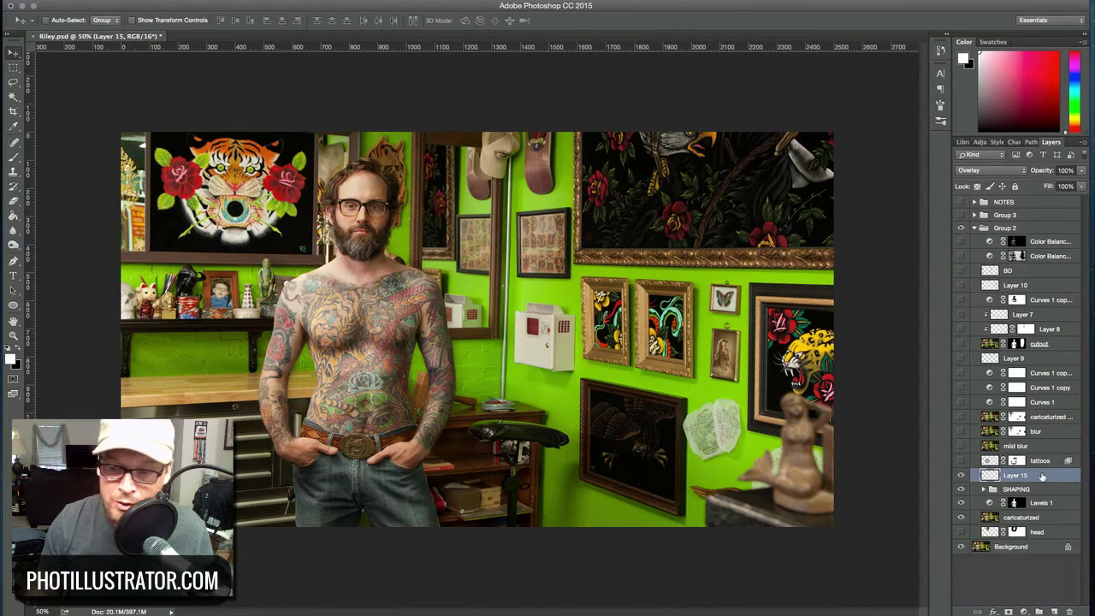
# - Split the new layer's Underlying Layer white slider under Blend If (Gray) to 0 / 182
pyautogui.doubleClick(1043, 474)
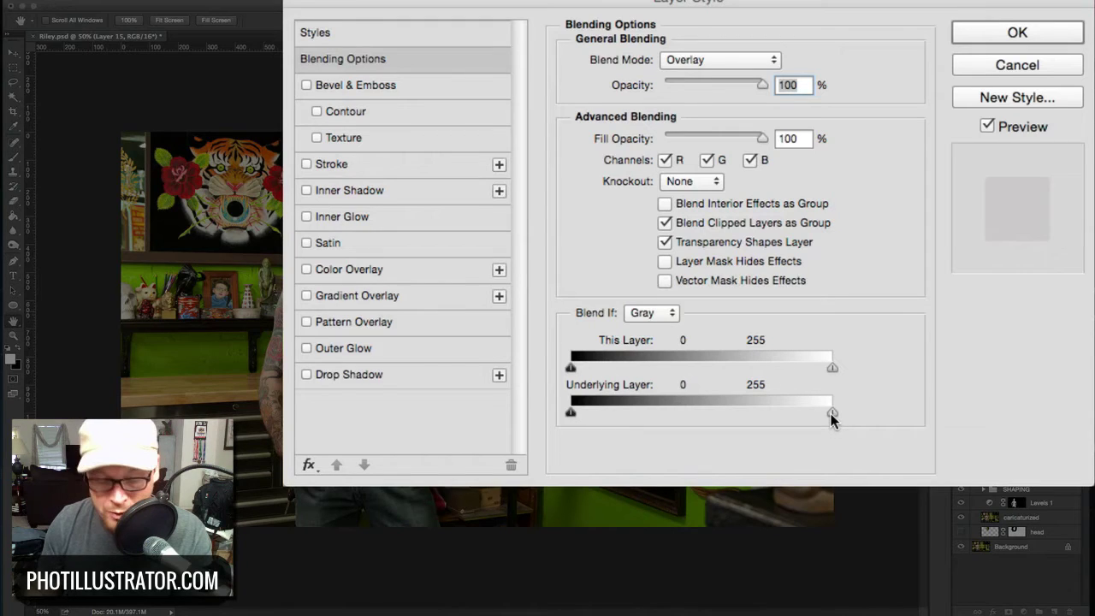
pyautogui.press('alt')
pyautogui.moveTo(830, 413); pyautogui.dragTo(543, 421)
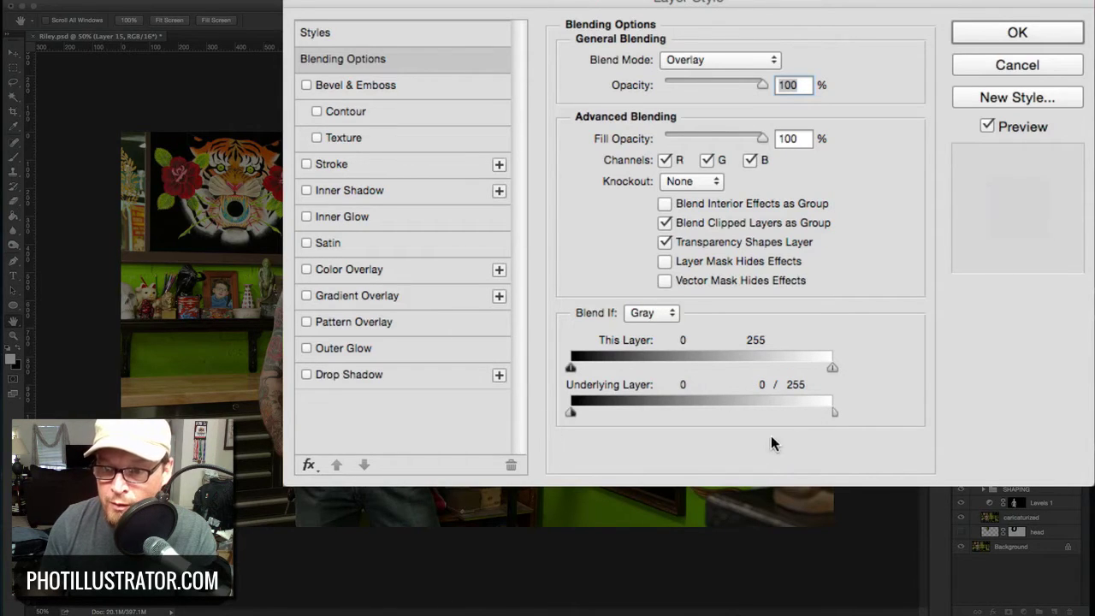
pyautogui.moveTo(784, 416); pyautogui.dragTo(759, 415)
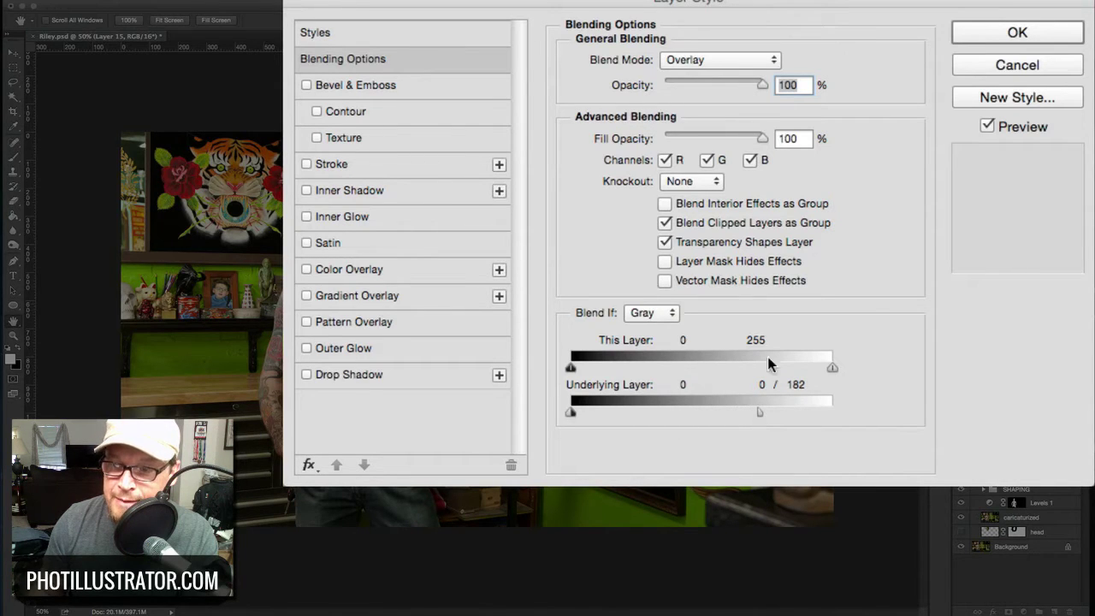
pyautogui.click(1024, 32)
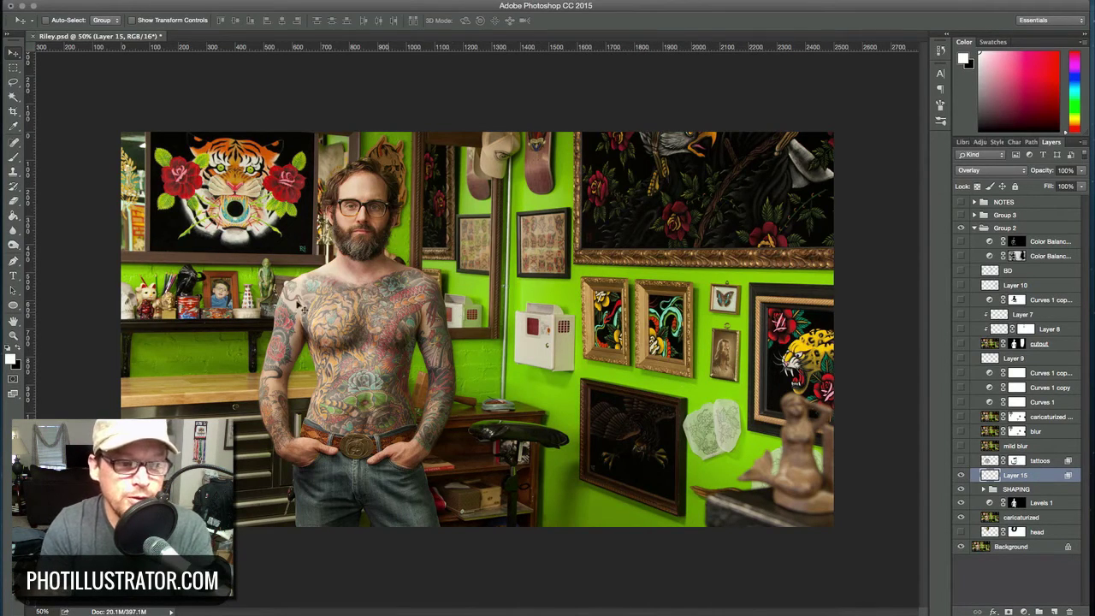
# - Set the Brush tool to 100% flow and 40% opacity, with black as the foreground colour
pyautogui.click(13, 158)
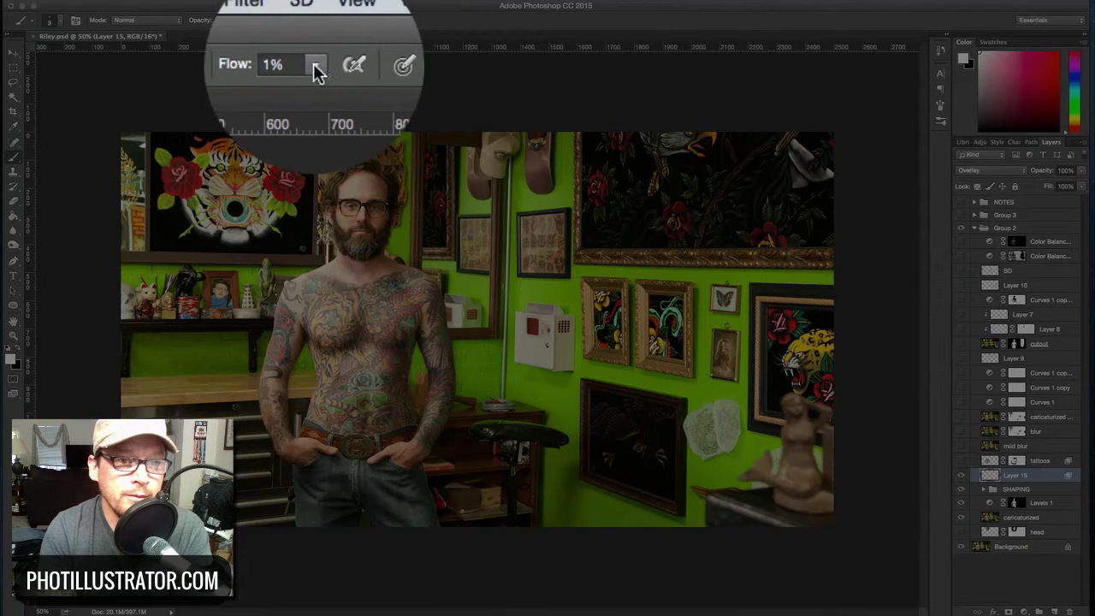
pyautogui.click(315, 65)
pyautogui.moveTo(318, 89); pyautogui.dragTo(394, 66)
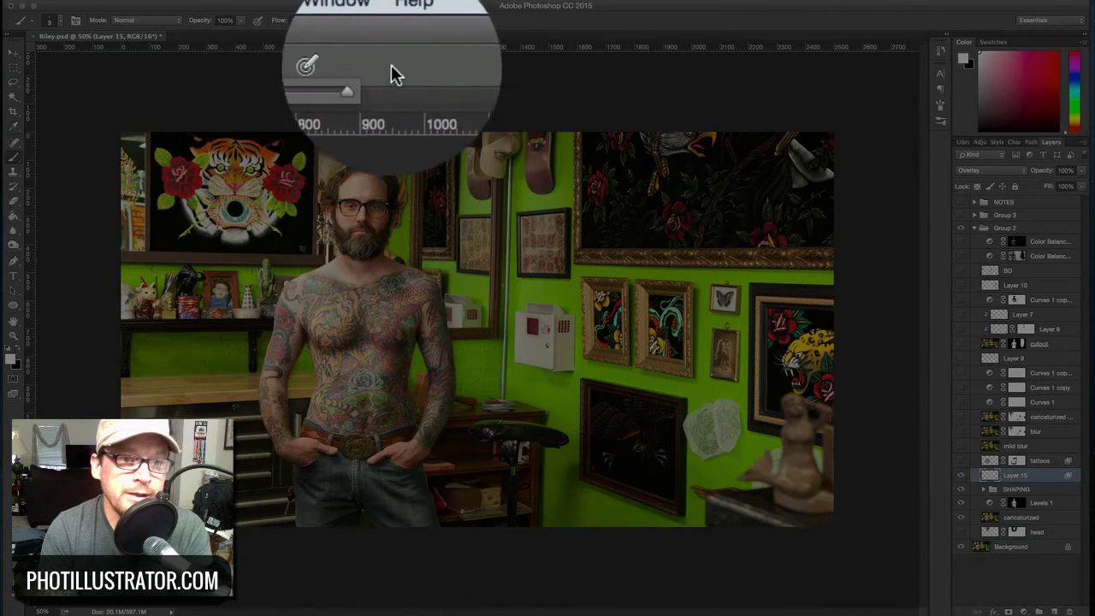
pyautogui.click(240, 67)
pyautogui.moveTo(219, 97); pyautogui.dragTo(211, 101)
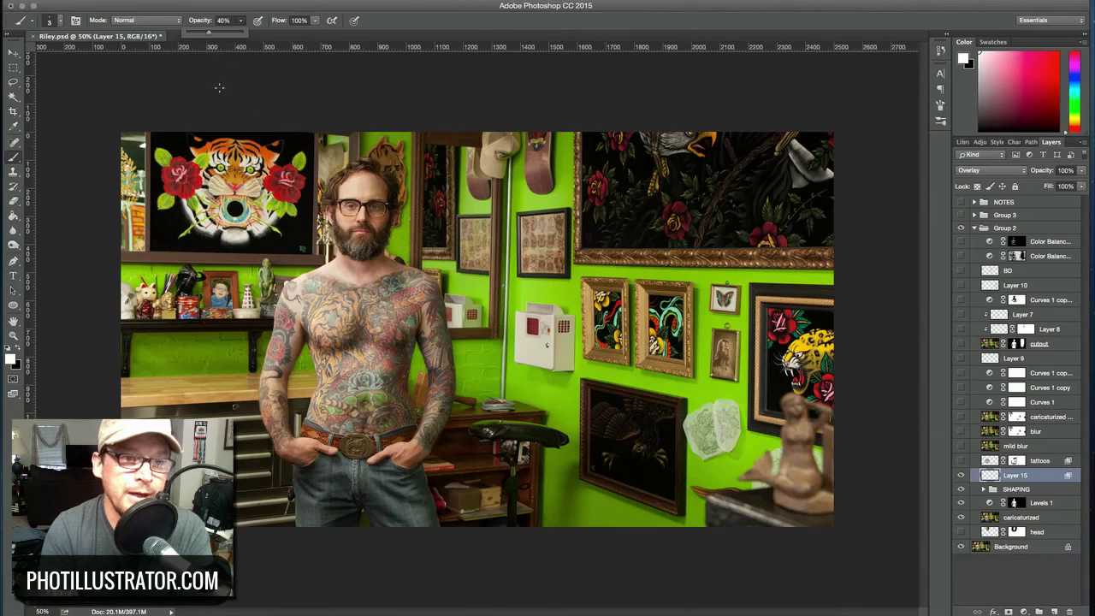
pyautogui.press('x')
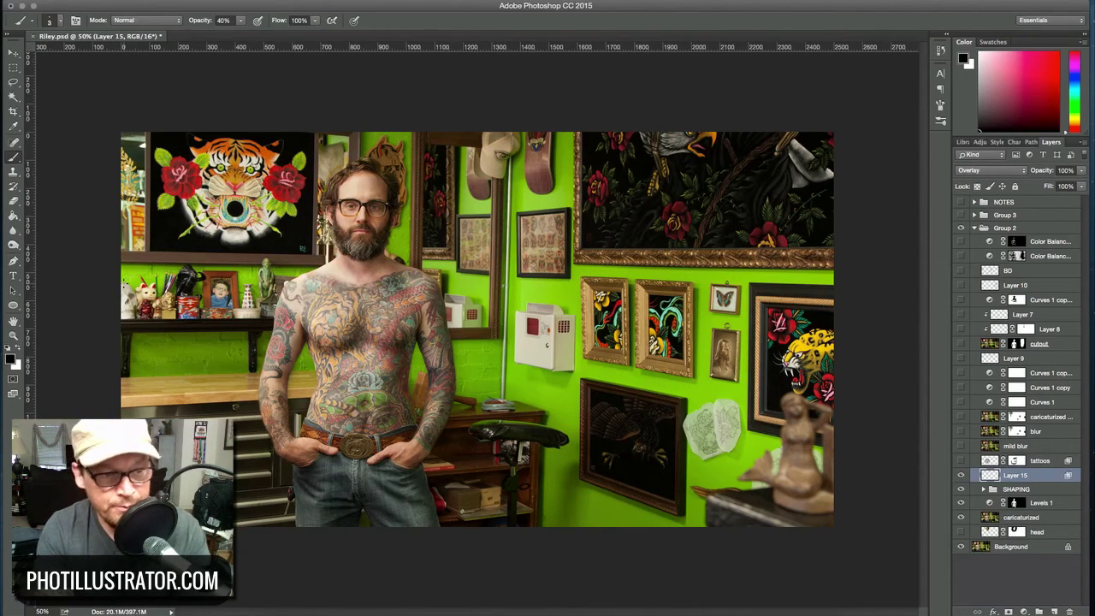
# - Paint black over the chest, shoulder and arm tattoos on Layer 15 at 40% brush opacity
pyautogui.moveTo(440, 301)
pyautogui.mouseDown()
pyautogui.moveTo(478, 303)
pyautogui.moveTo(478, 326)
pyautogui.mouseUp()
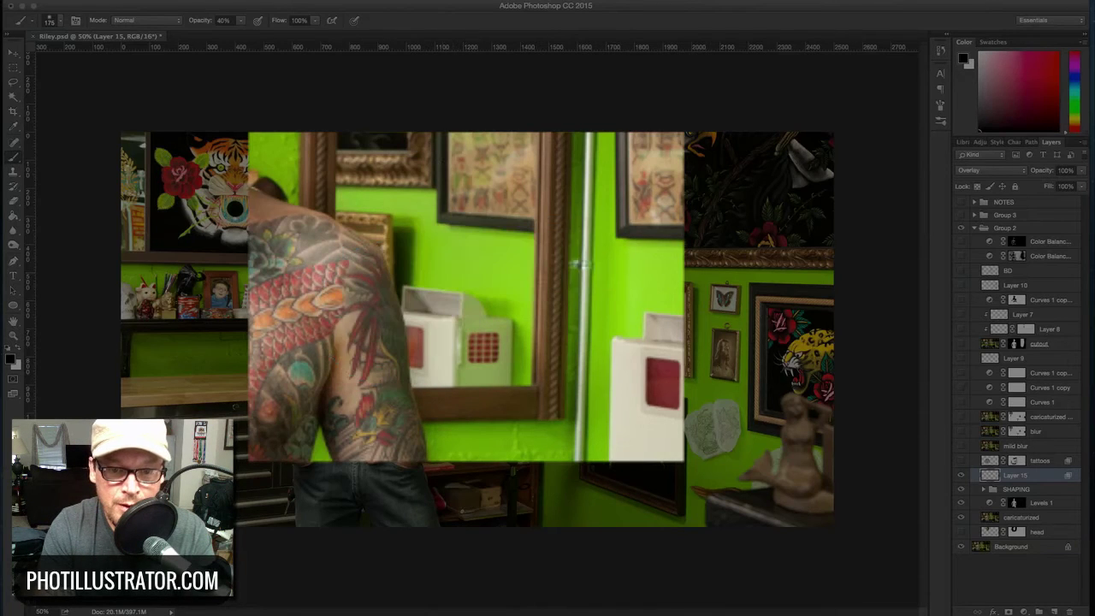
pyautogui.moveTo(409, 325)
pyautogui.mouseDown()
pyautogui.moveTo(393, 328)
pyautogui.moveTo(399, 350)
pyautogui.moveTo(436, 200)
pyautogui.mouseUp()
pyautogui.moveTo(428, 310); pyautogui.dragTo(440, 257)
pyautogui.moveTo(460, 299)
pyautogui.mouseDown()
pyautogui.moveTo(452, 432)
pyautogui.moveTo(432, 402)
pyautogui.moveTo(411, 304)
pyautogui.moveTo(390, 292)
pyautogui.moveTo(351, 308)
pyautogui.moveTo(402, 376)
pyautogui.moveTo(396, 402)
pyautogui.moveTo(360, 409)
pyautogui.moveTo(332, 395)
pyautogui.moveTo(333, 330)
pyautogui.moveTo(304, 302)
pyautogui.moveTo(317, 287)
pyautogui.moveTo(280, 340)
pyautogui.moveTo(270, 398)
pyautogui.moveTo(286, 447)
pyautogui.mouseUp()
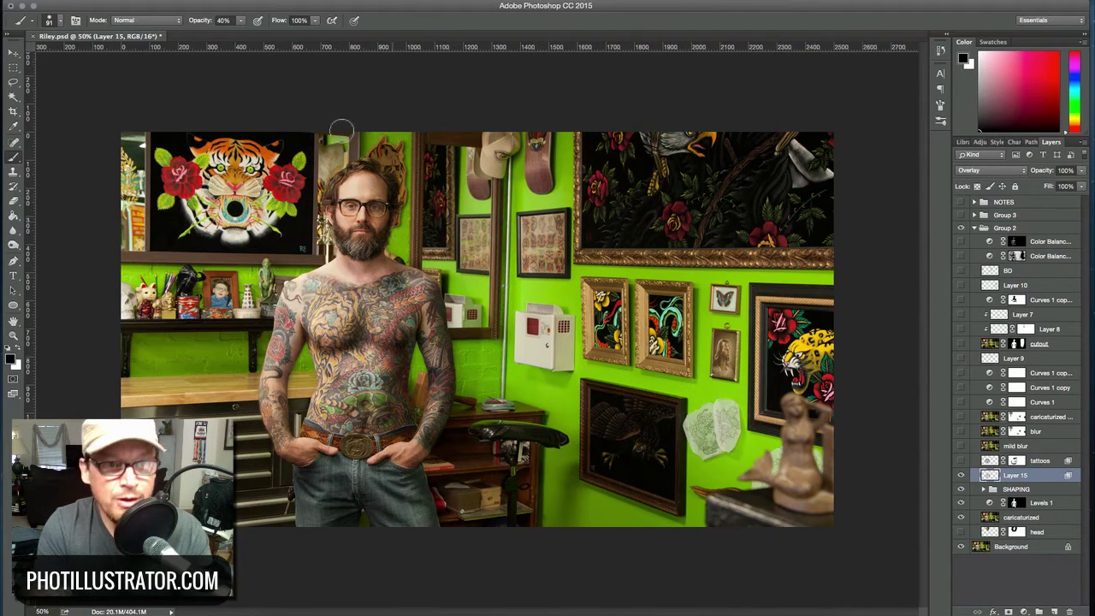
# - Paint over the chest and stomach tattoos with the brush at 70% opacity and undo the last stroke
pyautogui.moveTo(243, 20); pyautogui.dragTo(260, 34)
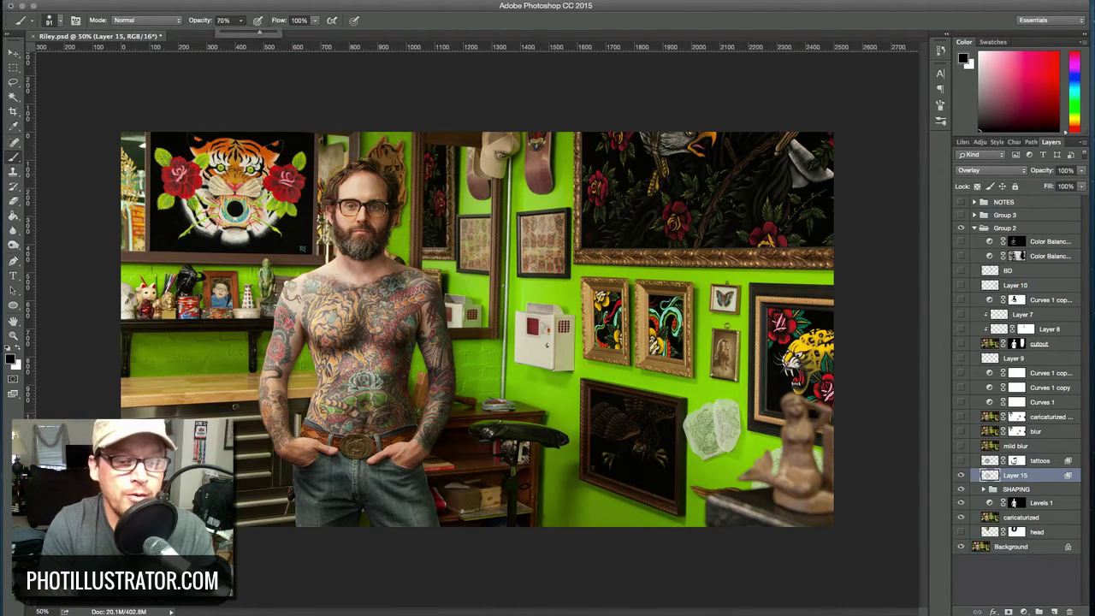
pyautogui.click(327, 295)
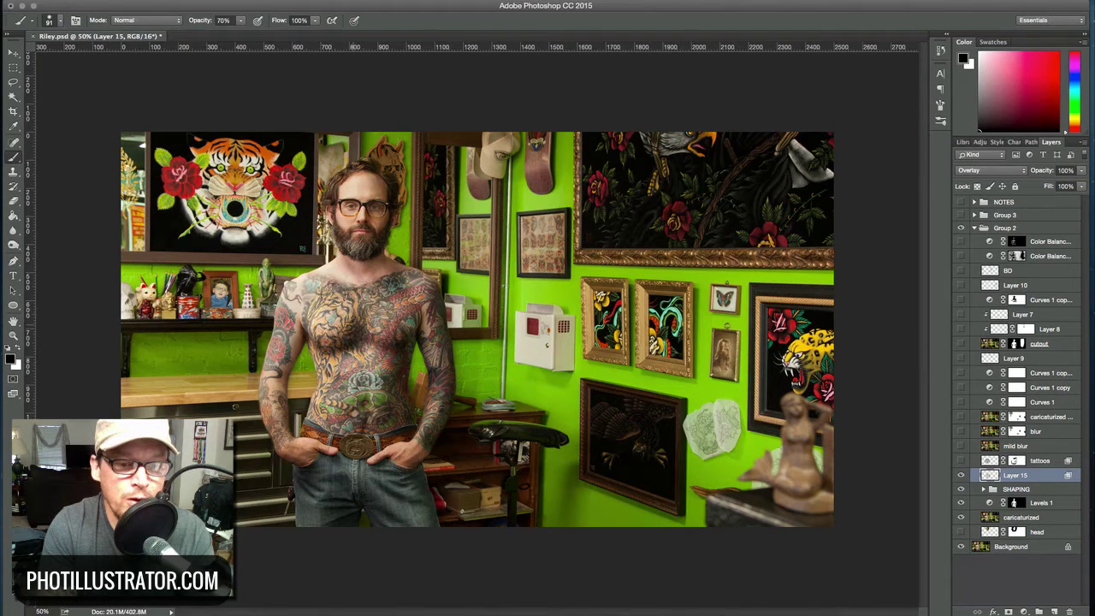
pyautogui.moveTo(352, 294)
pyautogui.mouseDown()
pyautogui.moveTo(337, 385)
pyautogui.moveTo(378, 381)
pyautogui.moveTo(329, 400)
pyautogui.moveTo(332, 410)
pyautogui.moveTo(371, 415)
pyautogui.moveTo(388, 325)
pyautogui.mouseUp()
pyautogui.moveTo(399, 407)
pyautogui.mouseDown()
pyautogui.moveTo(388, 322)
pyautogui.moveTo(351, 355)
pyautogui.mouseUp()
pyautogui.press('super+z')
# - Set the brush opacity to 44% and darken the tattoos along the shoulders and both arms
pyautogui.moveTo(240, 20)
pyautogui.mouseDown()
pyautogui.moveTo(244, 34)
pyautogui.moveTo(228, 34)
pyautogui.mouseUp()
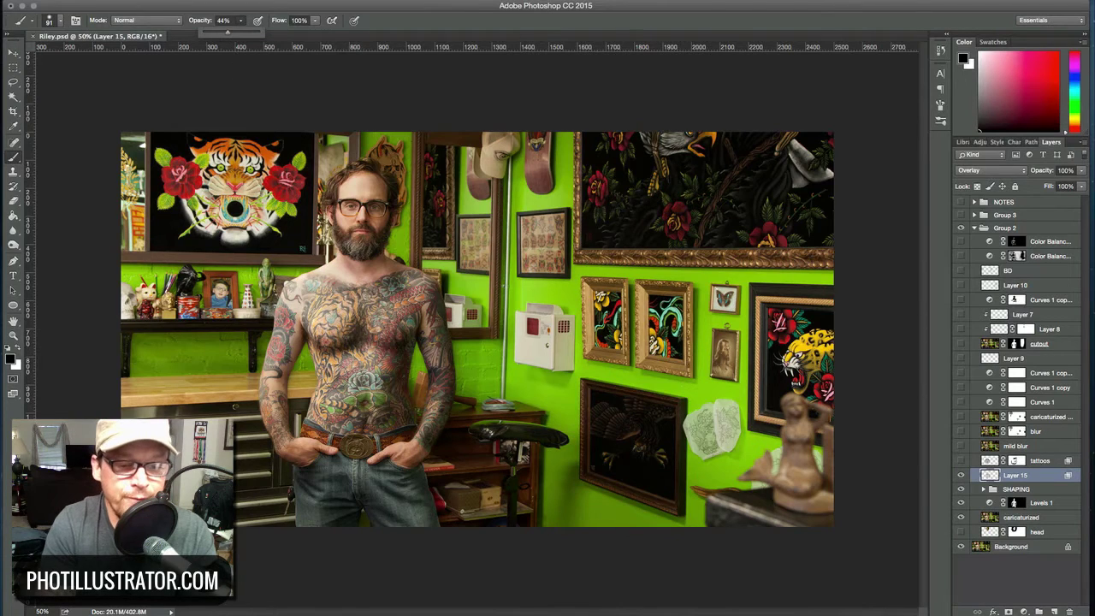
pyautogui.click(321, 310)
pyautogui.moveTo(302, 299)
pyautogui.mouseDown()
pyautogui.moveTo(279, 356)
pyautogui.moveTo(273, 346)
pyautogui.moveTo(267, 402)
pyautogui.mouseUp()
pyautogui.moveTo(259, 363); pyautogui.dragTo(276, 437)
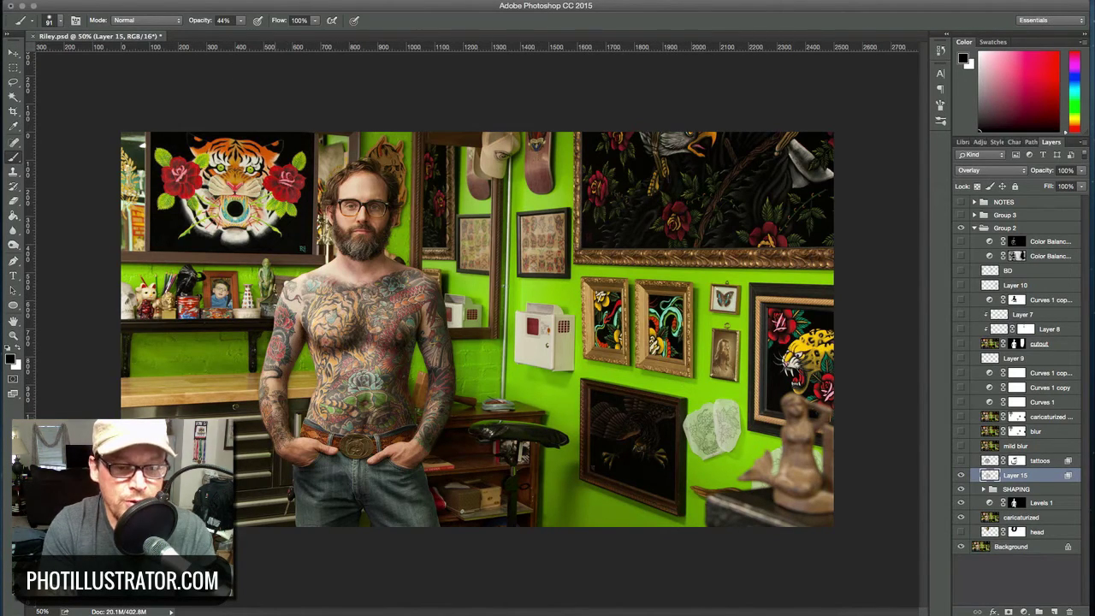
pyautogui.moveTo(432, 334)
pyautogui.mouseDown()
pyautogui.moveTo(443, 428)
pyautogui.moveTo(441, 402)
pyautogui.mouseUp()
pyautogui.moveTo(452, 362)
pyautogui.mouseDown()
pyautogui.moveTo(445, 438)
pyautogui.moveTo(434, 451)
pyautogui.moveTo(450, 411)
pyautogui.mouseUp()
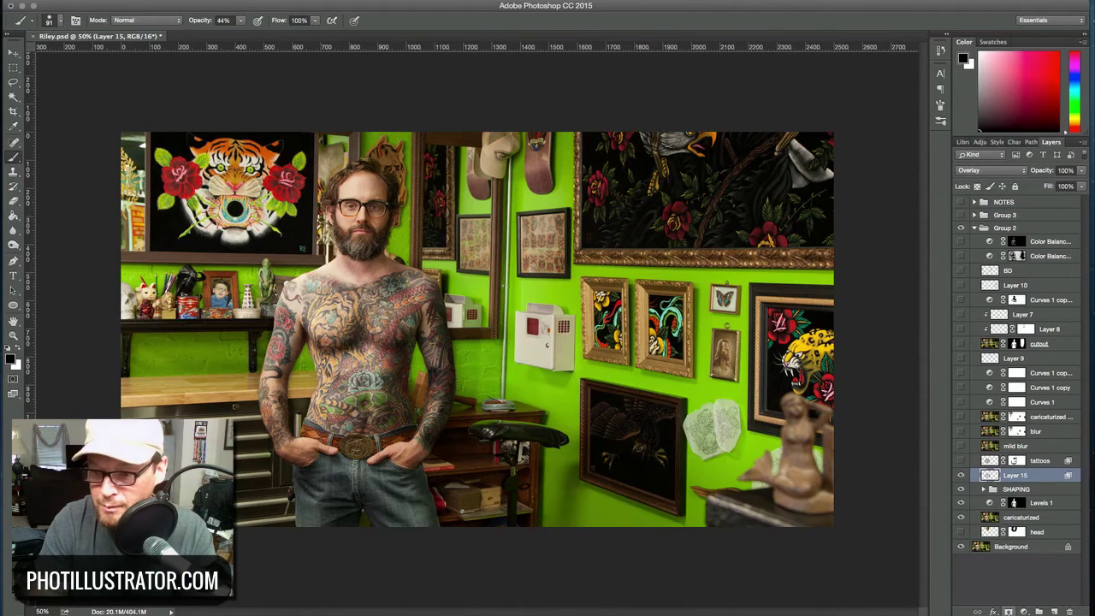
# - Add a layer mask to Layer 15 and paint black on it at 52% brush opacity over the background beside the man's arm
pyautogui.click(1009, 611)
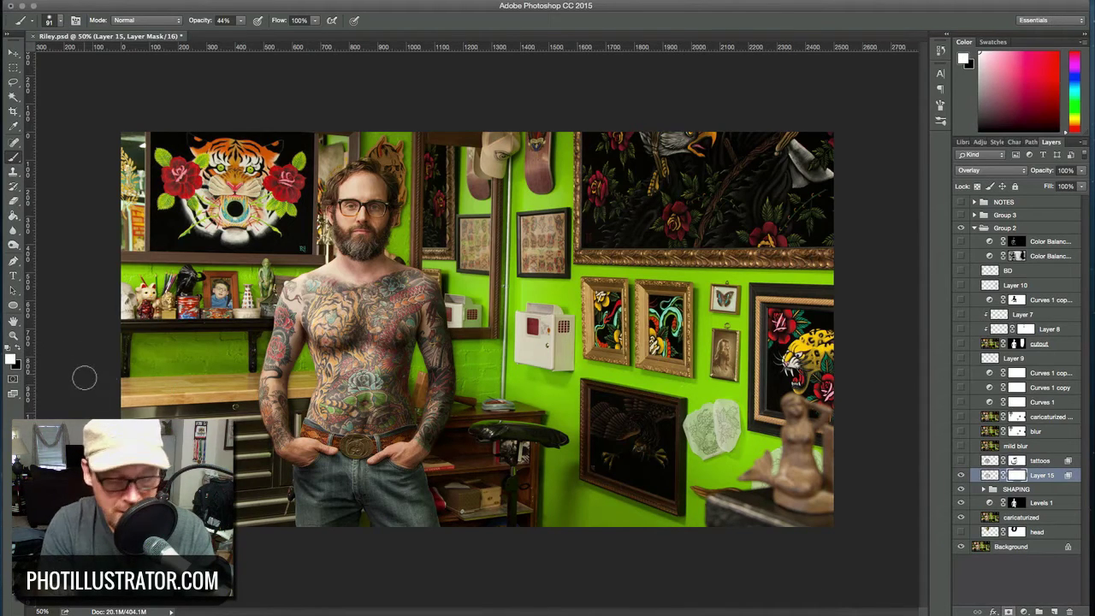
pyautogui.press('x')
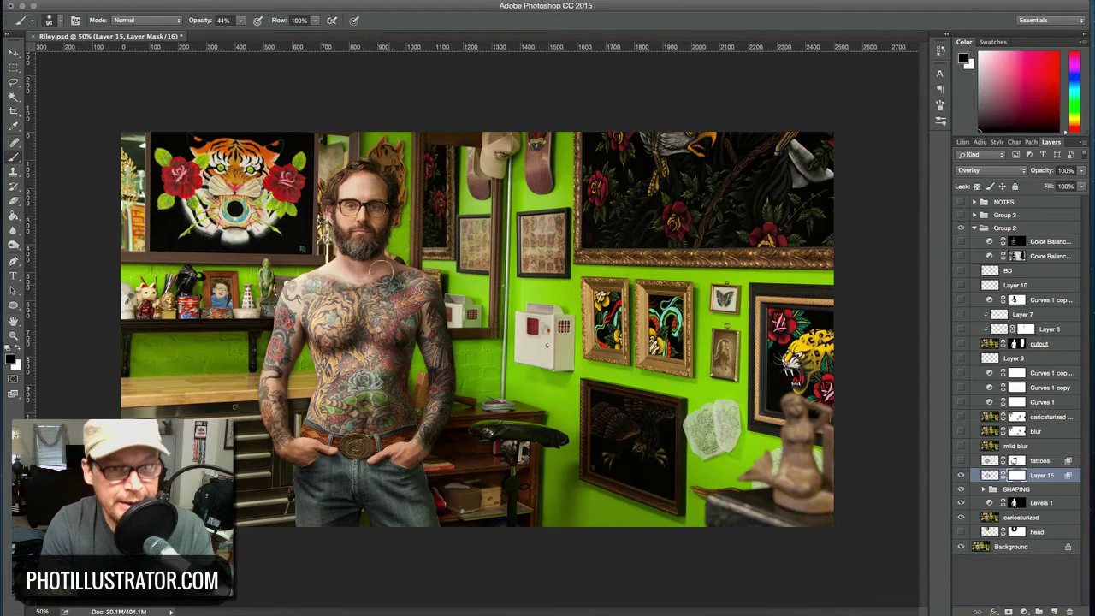
pyautogui.click(241, 24)
pyautogui.moveTo(246, 35); pyautogui.dragTo(249, 35)
pyautogui.moveTo(476, 345)
pyautogui.mouseDown()
pyautogui.moveTo(513, 349)
pyautogui.moveTo(504, 312)
pyautogui.moveTo(514, 325)
pyautogui.moveTo(517, 310)
pyautogui.mouseUp()
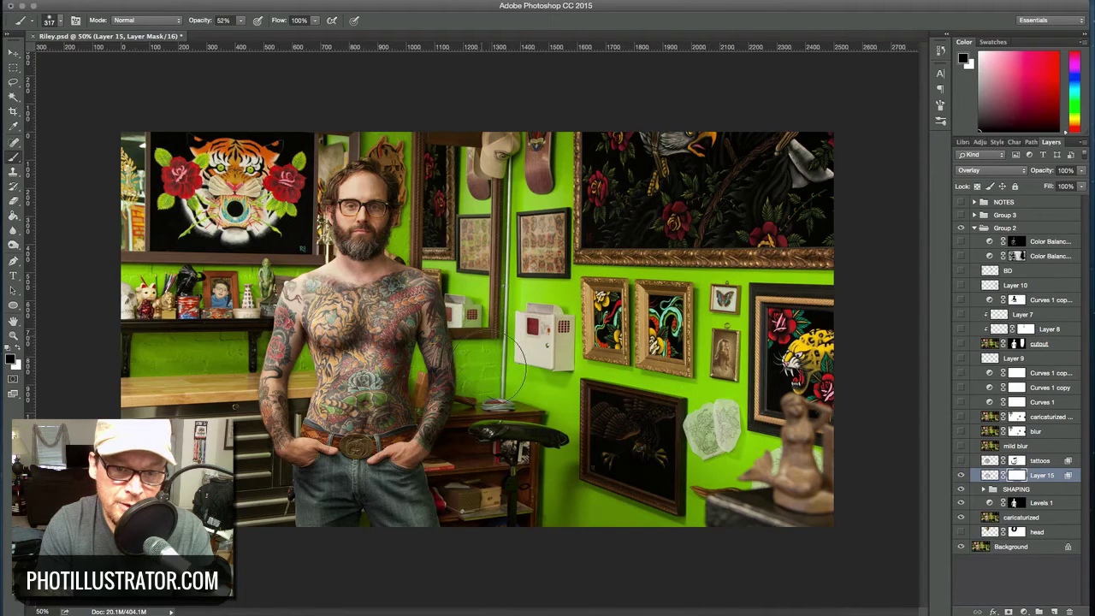
pyautogui.moveTo(500, 435); pyautogui.dragTo(470, 429)
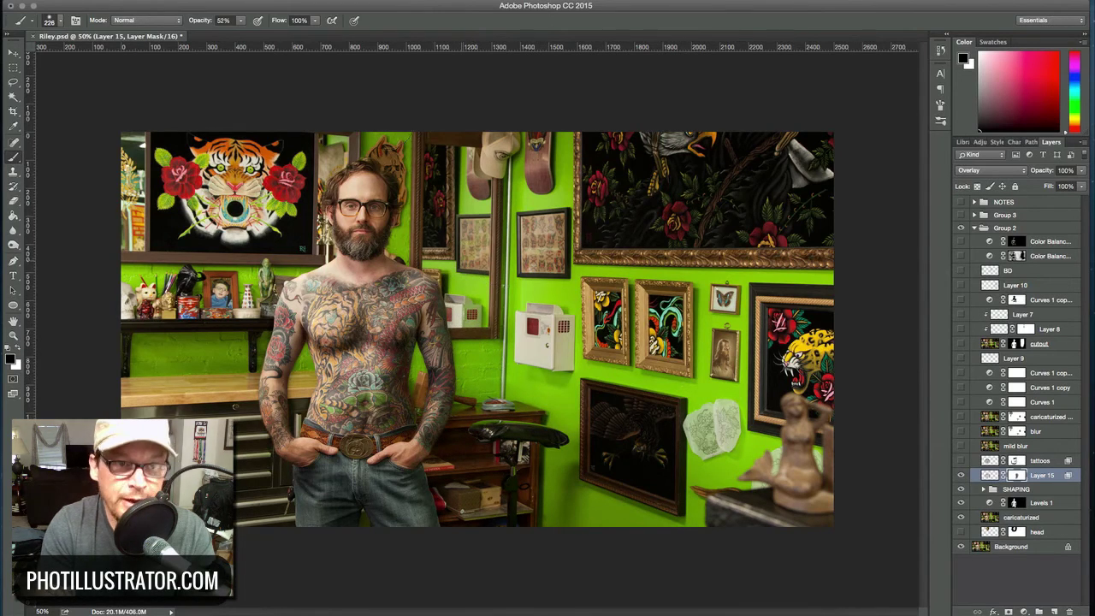
# - Set the brush opacity to 100% and mask out the spill on the mirror-side background and between the arm and torso
pyautogui.click(241, 21)
pyautogui.moveTo(243, 33); pyautogui.dragTo(301, 38)
pyautogui.moveTo(508, 329)
pyautogui.mouseDown()
pyautogui.moveTo(490, 332)
pyautogui.moveTo(501, 472)
pyautogui.mouseUp()
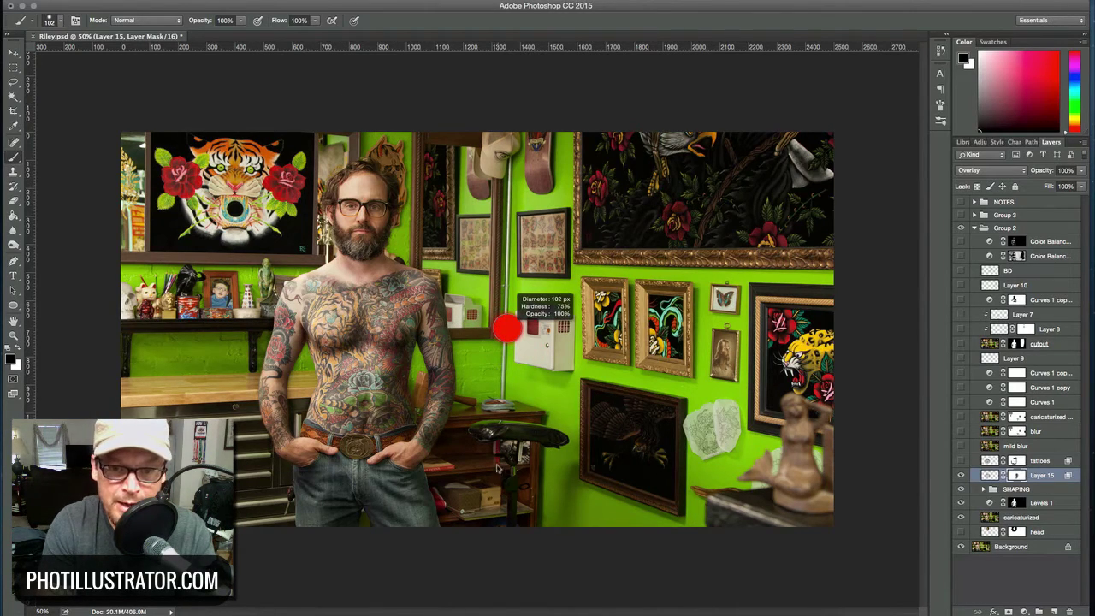
pyautogui.moveTo(470, 338); pyautogui.dragTo(465, 340)
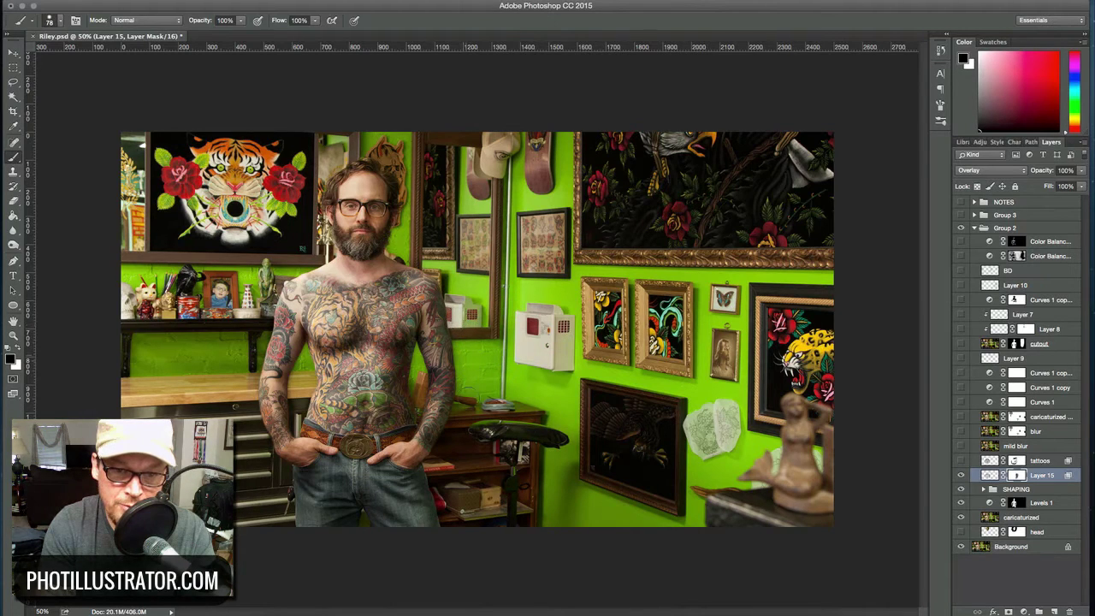
pyautogui.moveTo(420, 382); pyautogui.dragTo(400, 382)
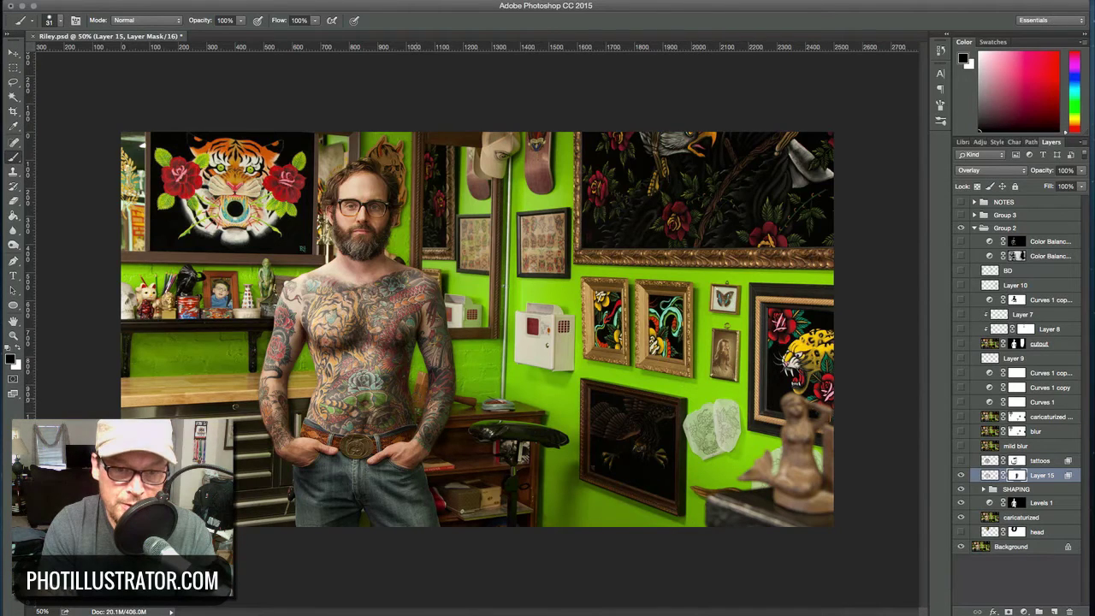
# - Mask out the remaining spill around the other arm, the drawers and the mirror area on Layer 15's mask
pyautogui.moveTo(253, 300); pyautogui.dragTo(304, 301)
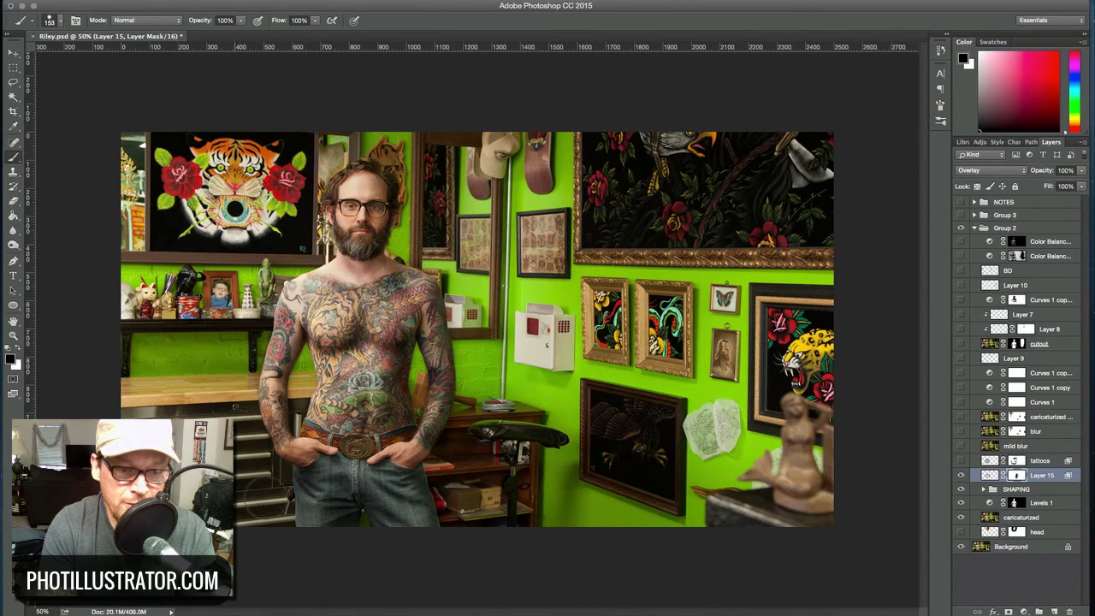
pyautogui.moveTo(288, 495); pyautogui.dragTo(256, 494)
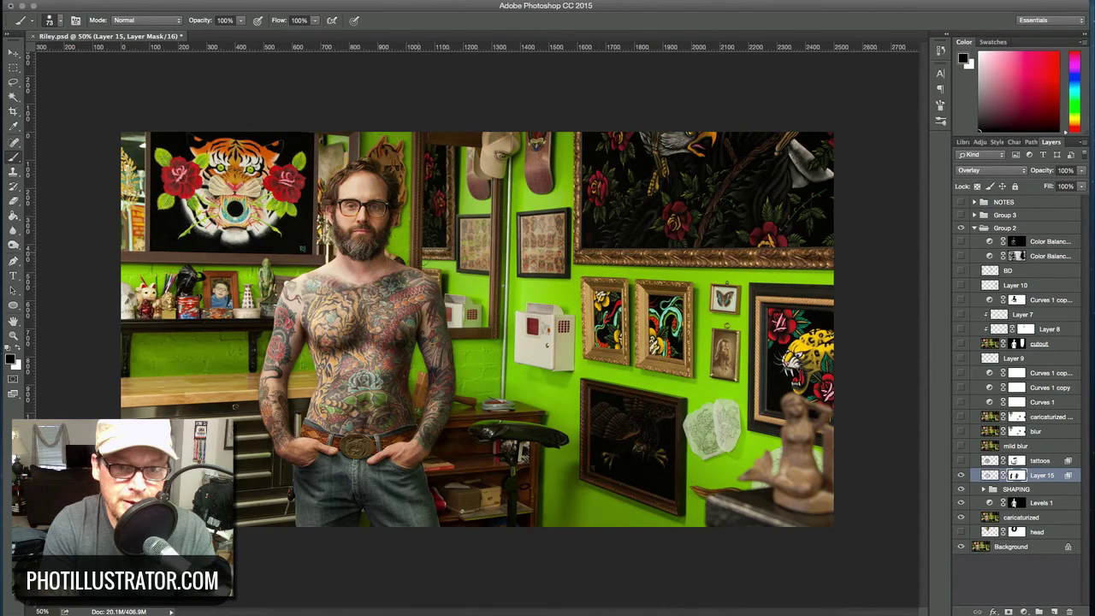
pyautogui.moveTo(472, 182); pyautogui.dragTo(472, 182)
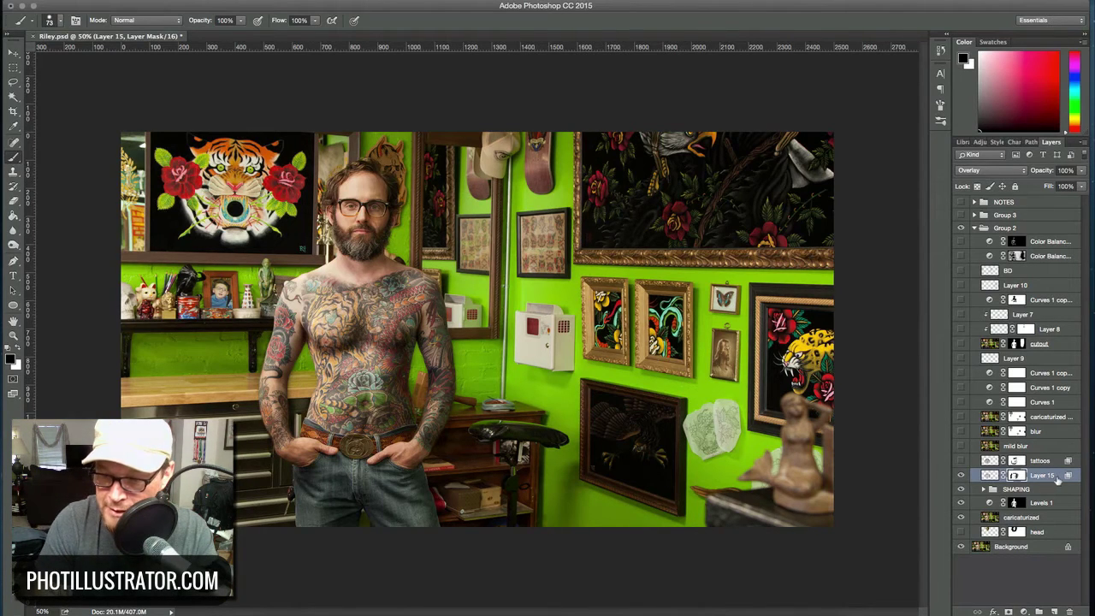
# - Try strengthening the tattoos with a duplicate of Layer 15 at 35% opacity, and delete the duplicate
pyautogui.press('super+j')
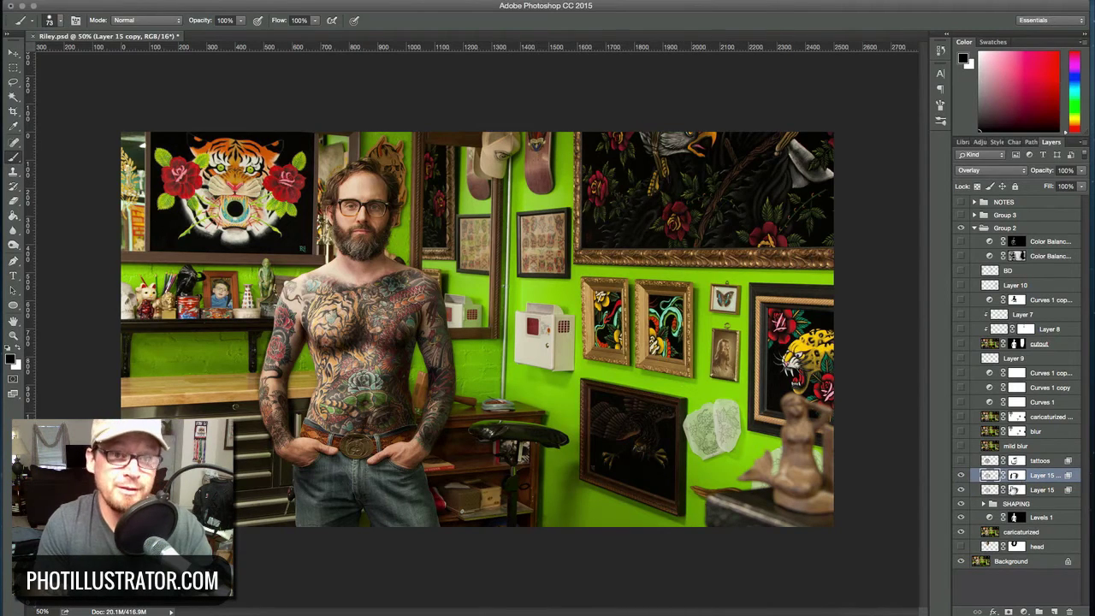
pyautogui.click(1081, 172)
pyautogui.click(1058, 183)
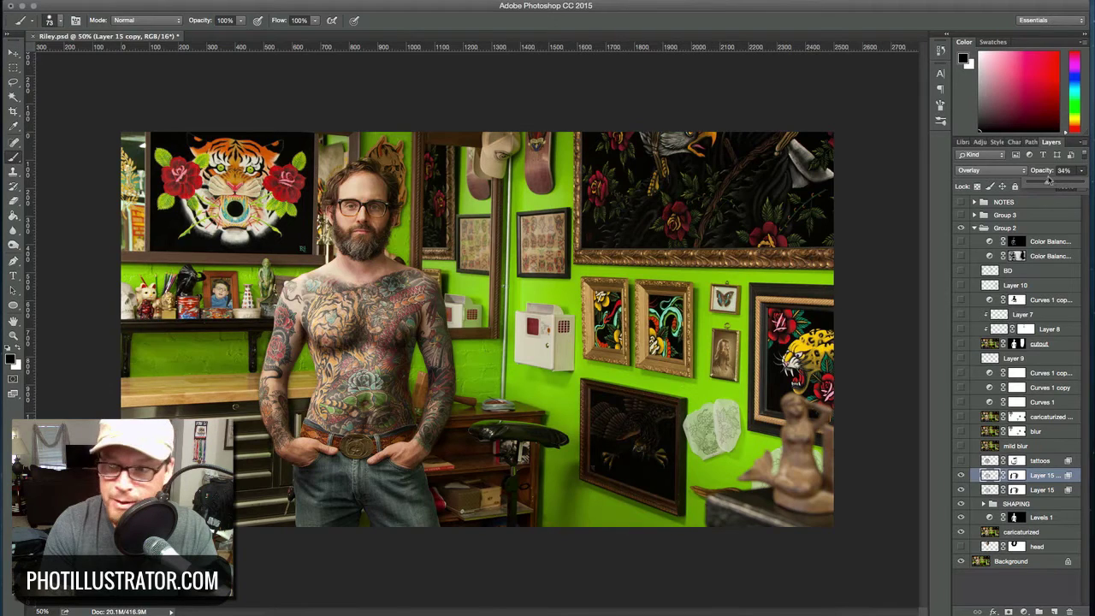
pyautogui.click(1058, 484)
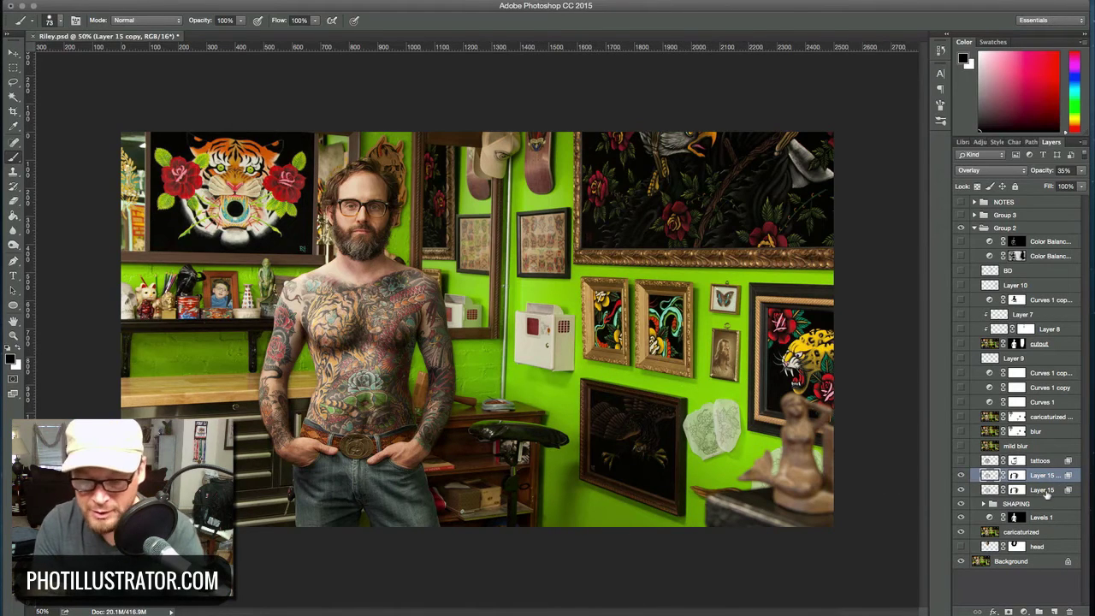
pyautogui.press('BackSpace')
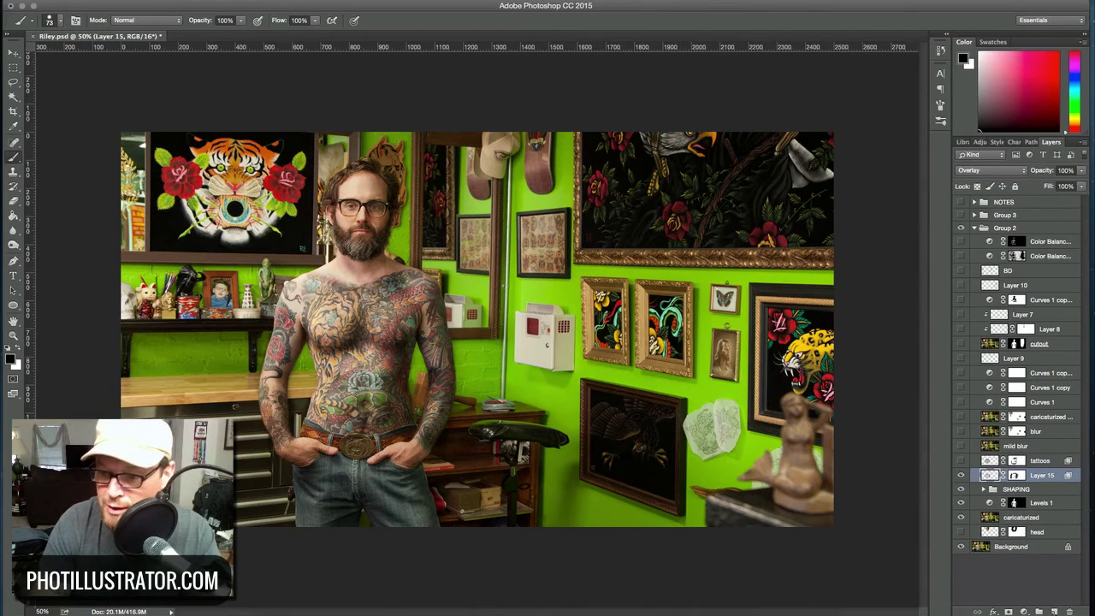
# - Add an Overlay layer above Layer 15 with its Underlying Layer white slider split to 0 / 185 under Blend If (Gray)
pyautogui.click(1053, 611)
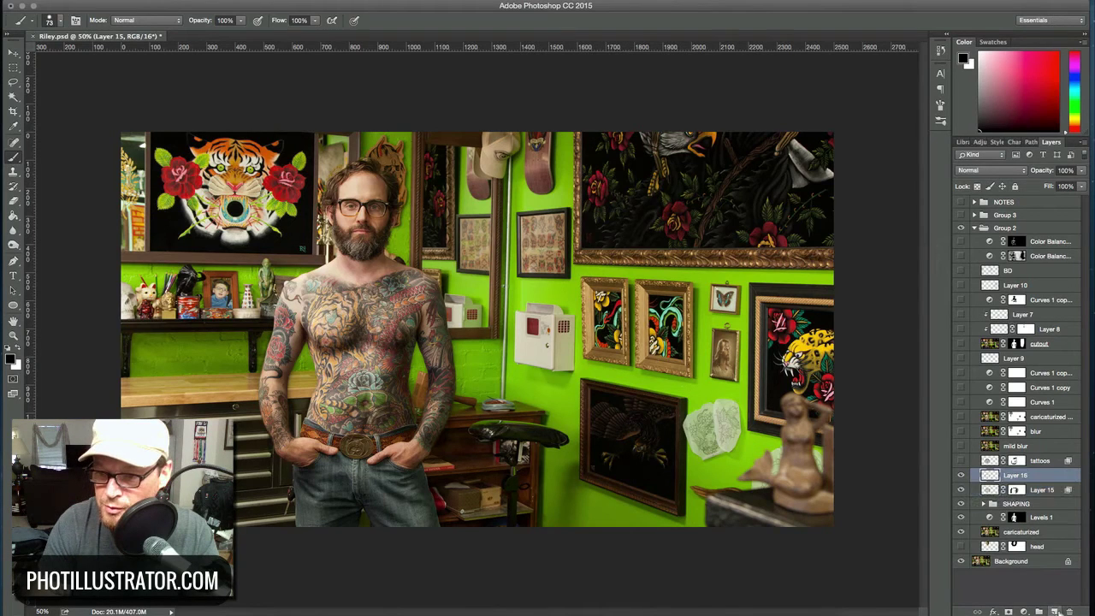
pyautogui.doubleClick(1035, 476)
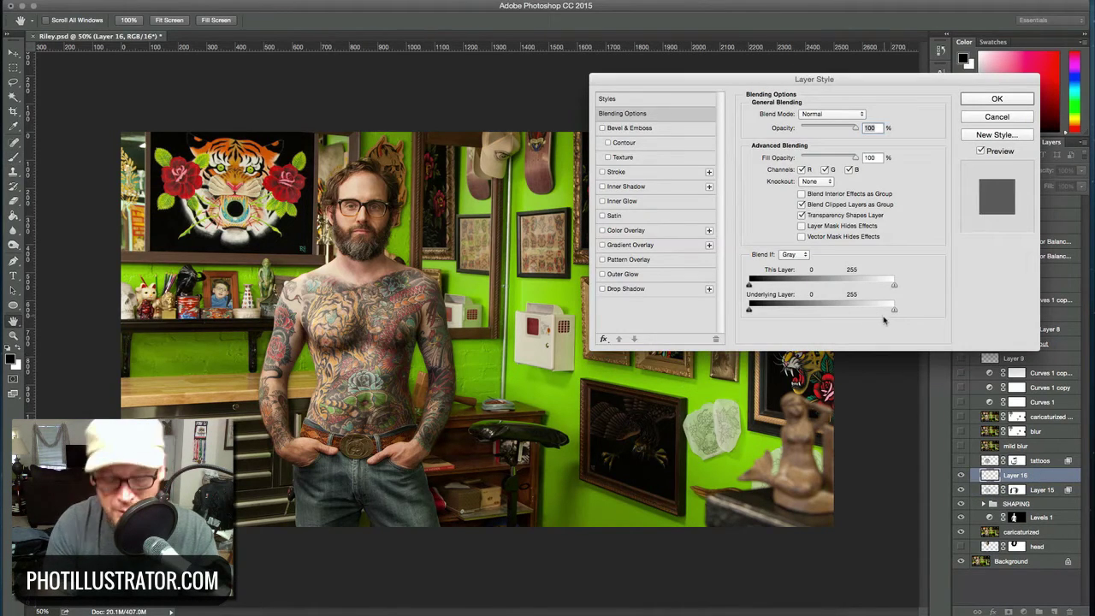
pyautogui.moveTo(894, 310); pyautogui.dragTo(749, 311)
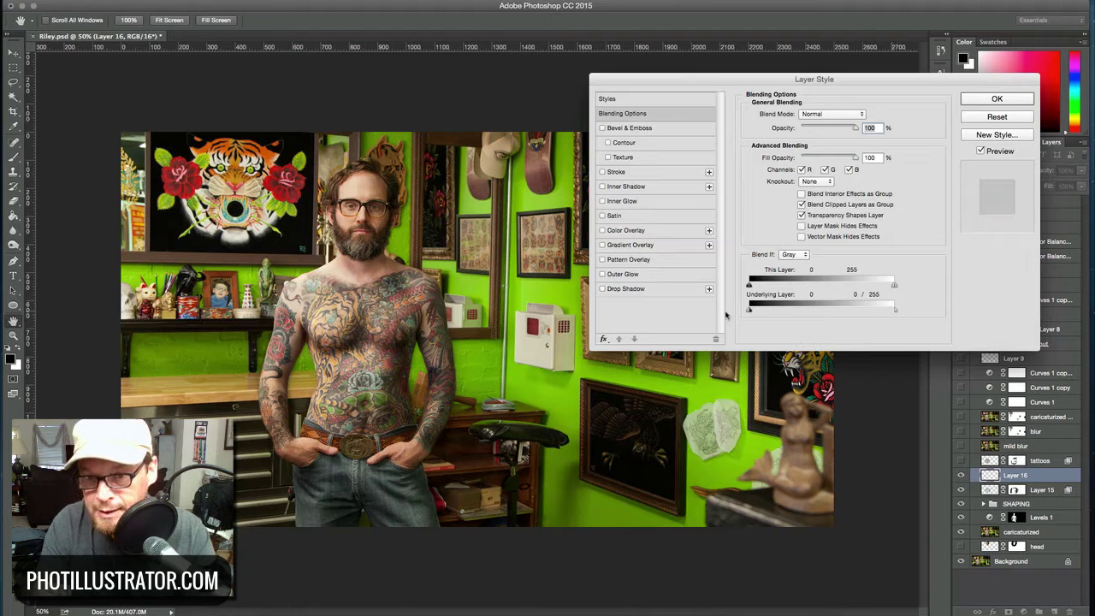
pyautogui.moveTo(894, 313); pyautogui.dragTo(864, 311)
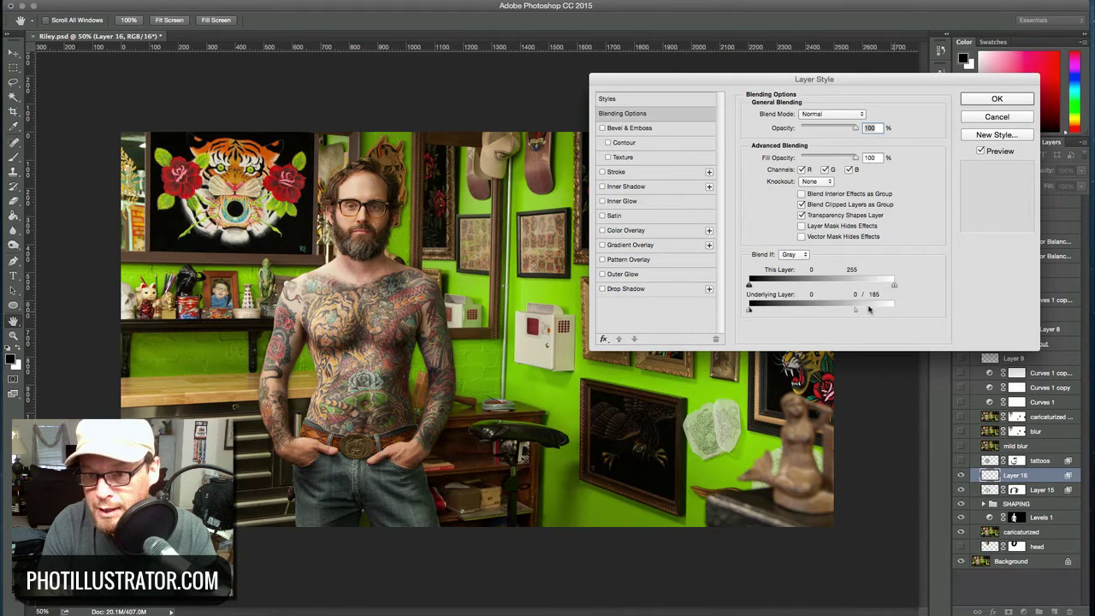
pyautogui.click(998, 100)
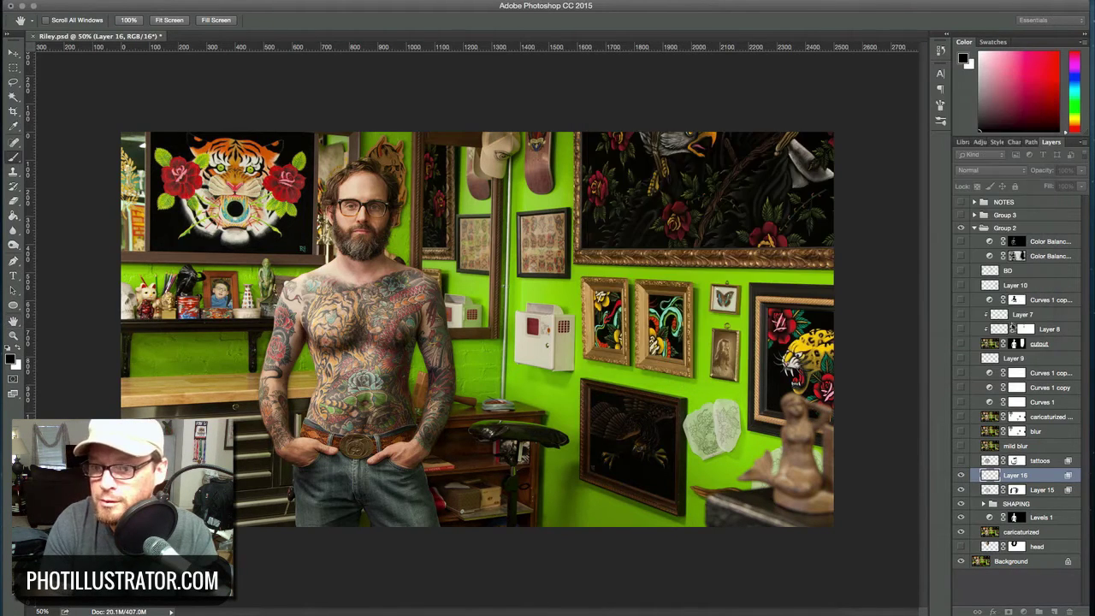
pyautogui.click(995, 170)
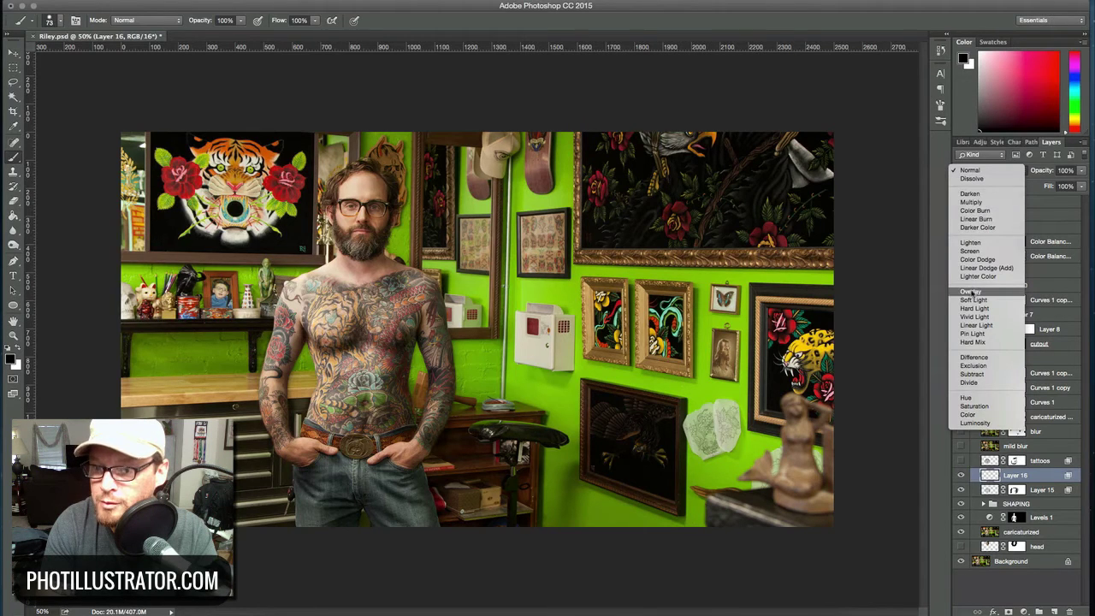
pyautogui.click(971, 296)
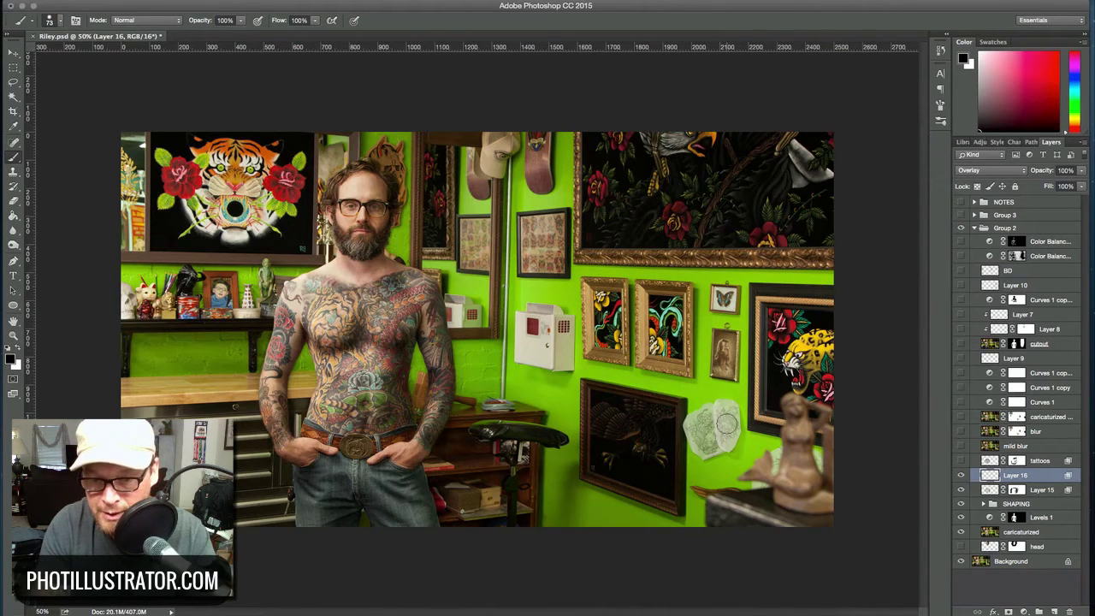
# - Set the brush opacity to 22% and paint black over the sketch paper on the green wall
pyautogui.click(315, 20)
pyautogui.click(241, 20)
pyautogui.moveTo(245, 32); pyautogui.dragTo(203, 34)
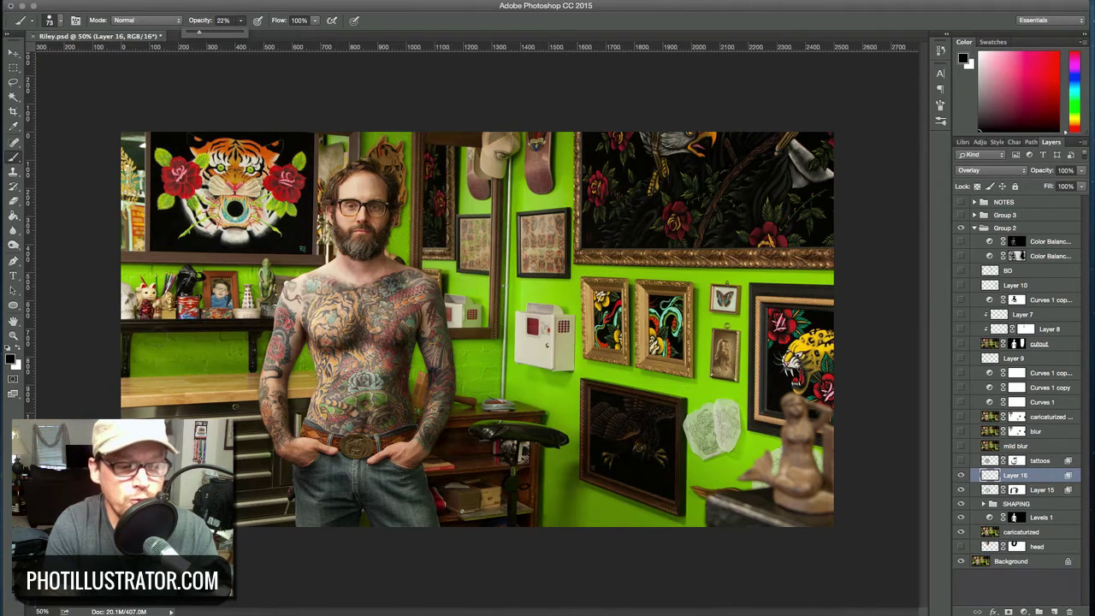
pyautogui.click(724, 414)
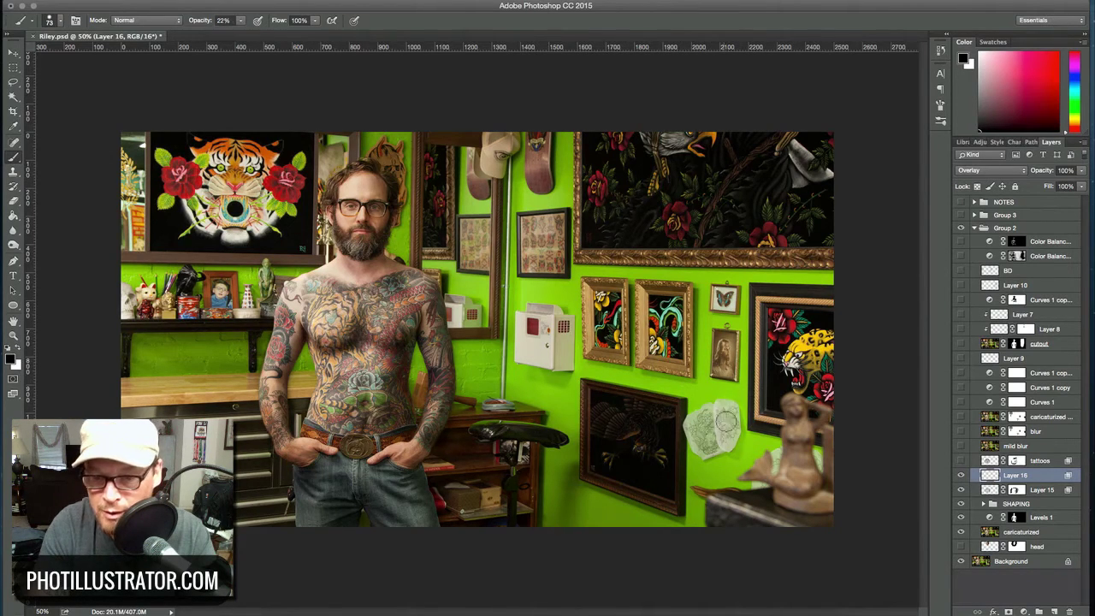
pyautogui.moveTo(708, 425)
pyautogui.mouseDown()
pyautogui.moveTo(726, 421)
pyautogui.moveTo(703, 436)
pyautogui.moveTo(727, 430)
pyautogui.mouseUp()
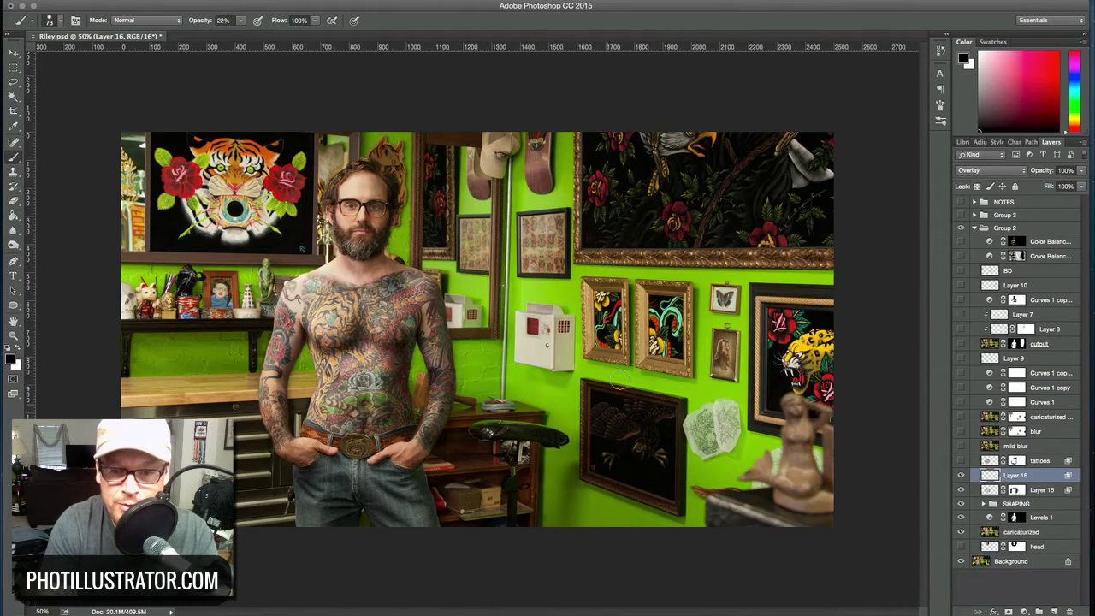
# - Paint black over background details around the small framed pictures and the wooden desk at 22% brush opacity
pyautogui.moveTo(716, 341)
pyautogui.mouseDown()
pyautogui.moveTo(711, 318)
pyautogui.moveTo(724, 300)
pyautogui.moveTo(709, 307)
pyautogui.mouseUp()
pyautogui.moveTo(452, 478)
pyautogui.mouseDown()
pyautogui.moveTo(441, 494)
pyautogui.moveTo(432, 487)
pyautogui.mouseUp()
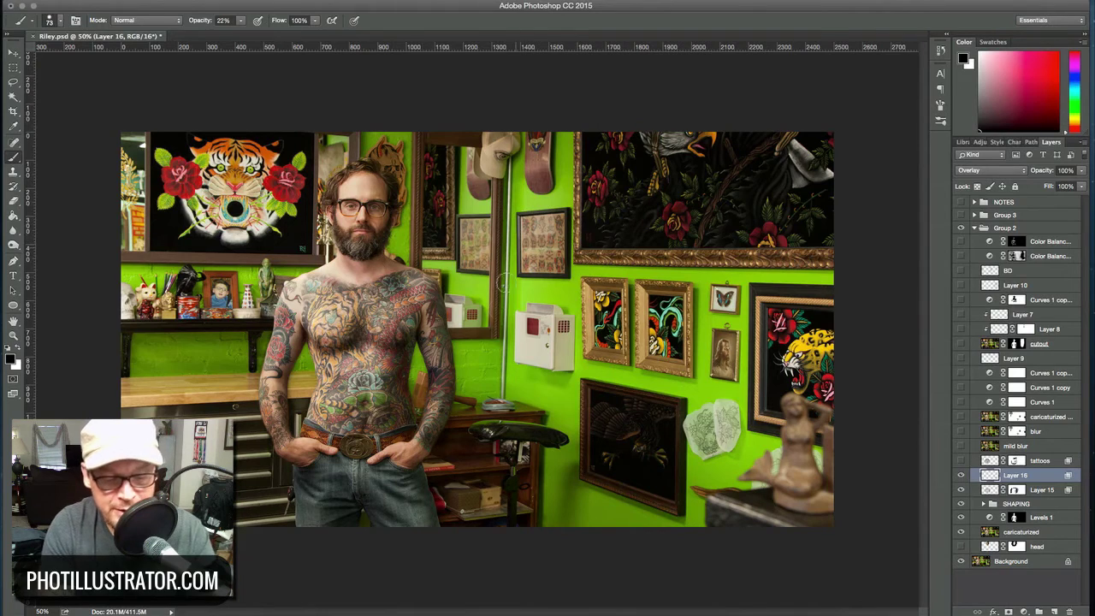
pyautogui.moveTo(718, 357); pyautogui.dragTo(704, 398)
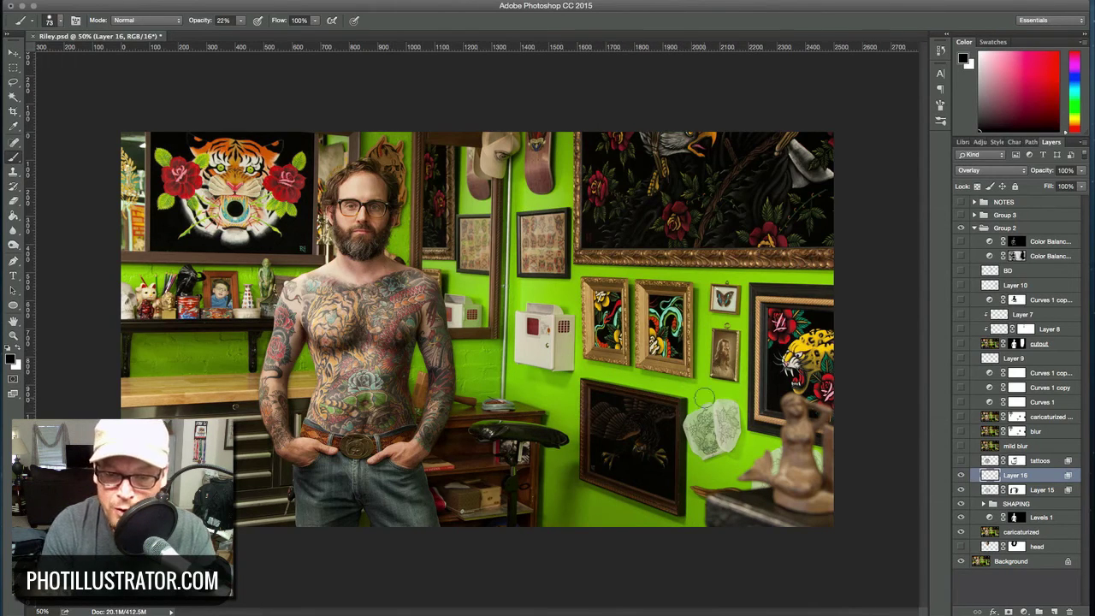